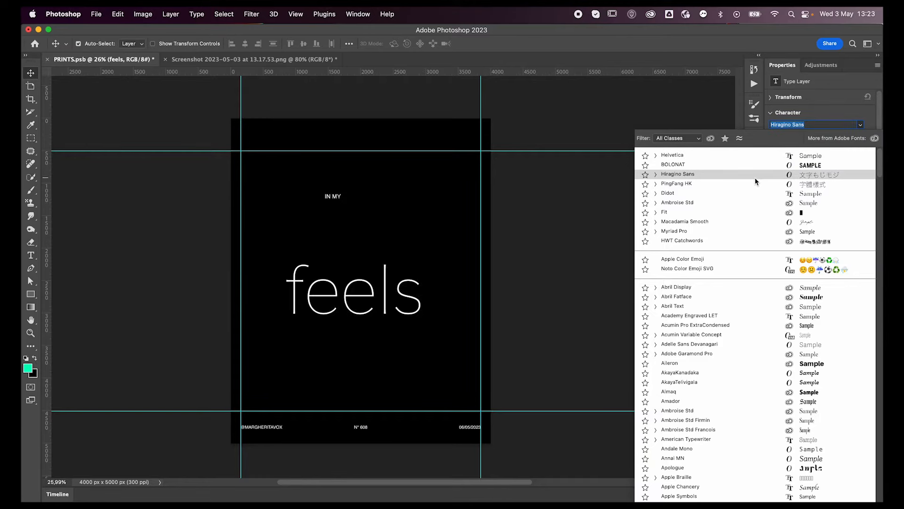
Try a series of fonts on the "feels" text and set it in Amador.
key(Down)
key(Down)
key(Down)
key(Down)
key(Down)
key(Down)
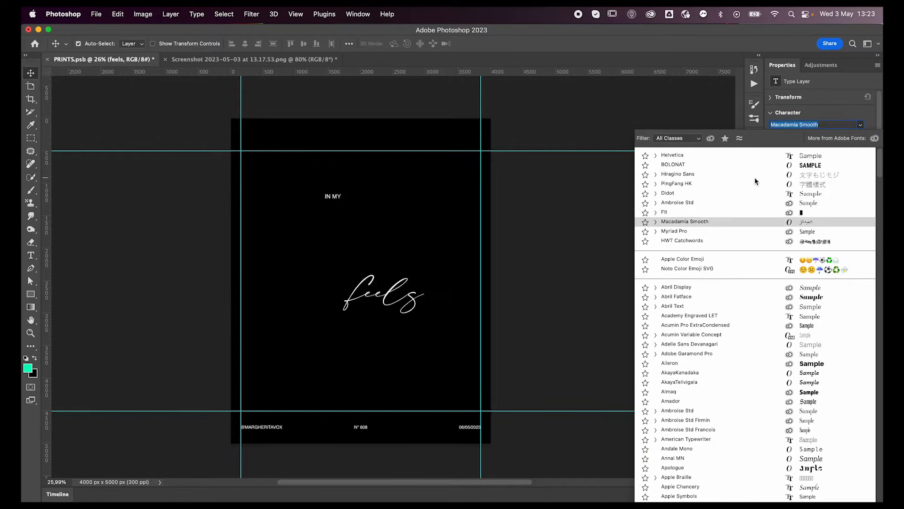
key(Down)
key(Down)
key(Down)
key(Down)
key(Down)
key(Down)
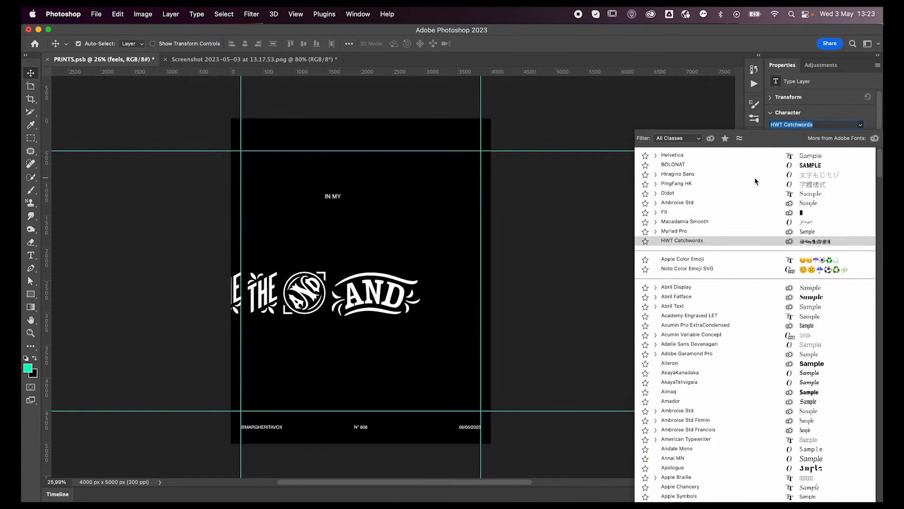
key(Up)
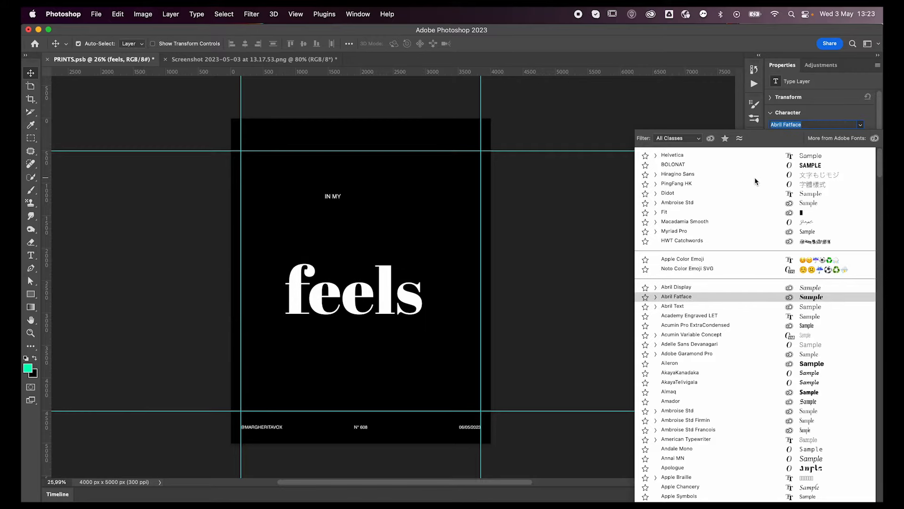
key(Down)
key(Down)
key(Down)
key(Down)
key(Down)
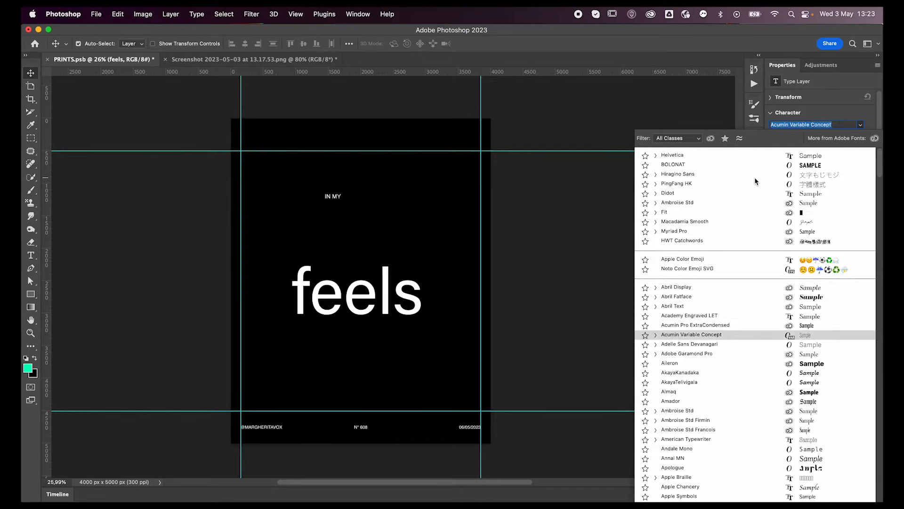
key(Down)
key(Down)
key(Down)
key(Down)
key(Down)
key(Down)
key(Down)
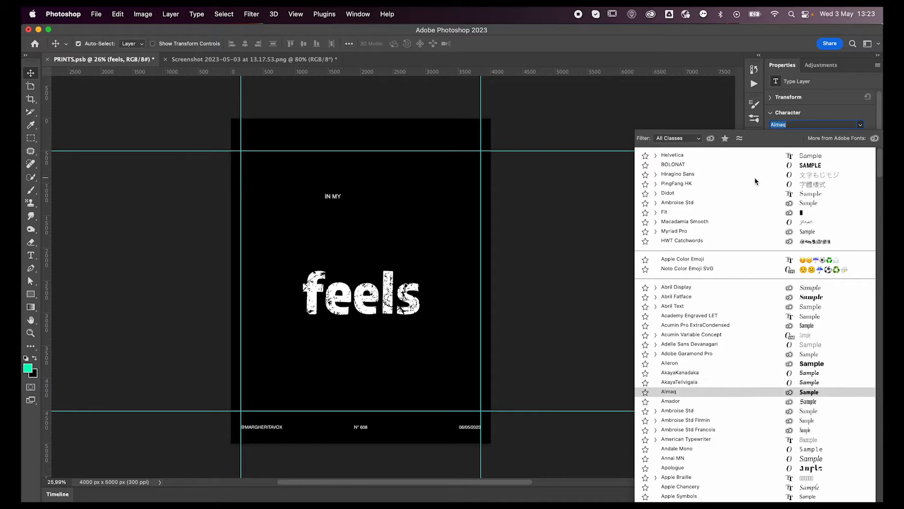
key(Down)
key(Up)
key(Up)
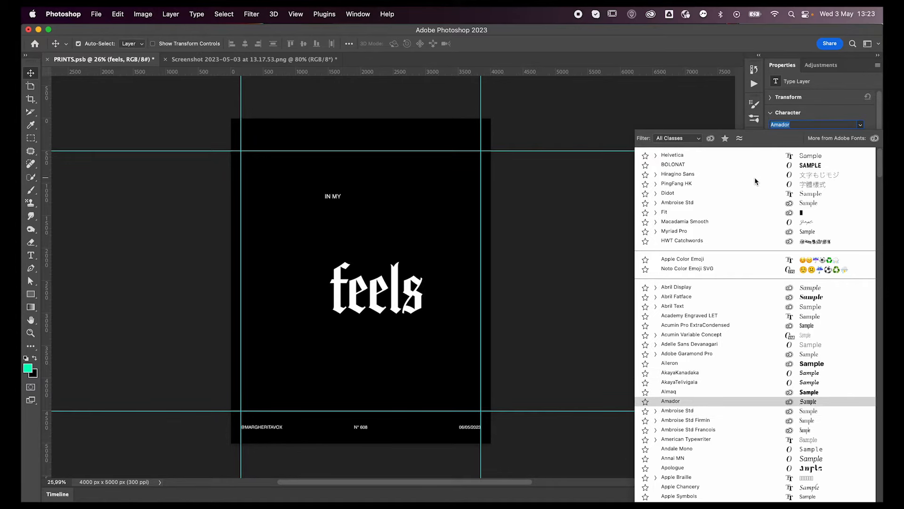
key(Return)
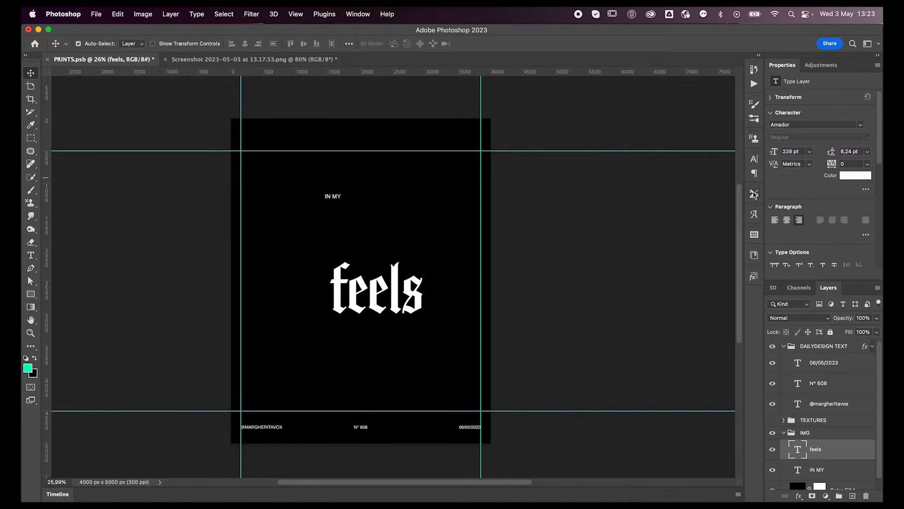
Try all caps on the "feels" text, restore its lowercase, and move the word up directly beneath "IN MY".
click(774, 265)
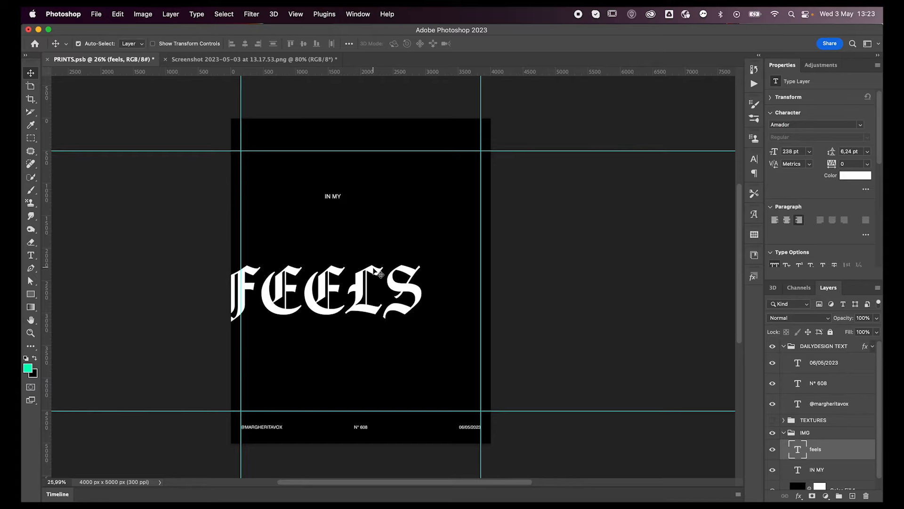
click(773, 266)
drag(395, 296, 361, 217)
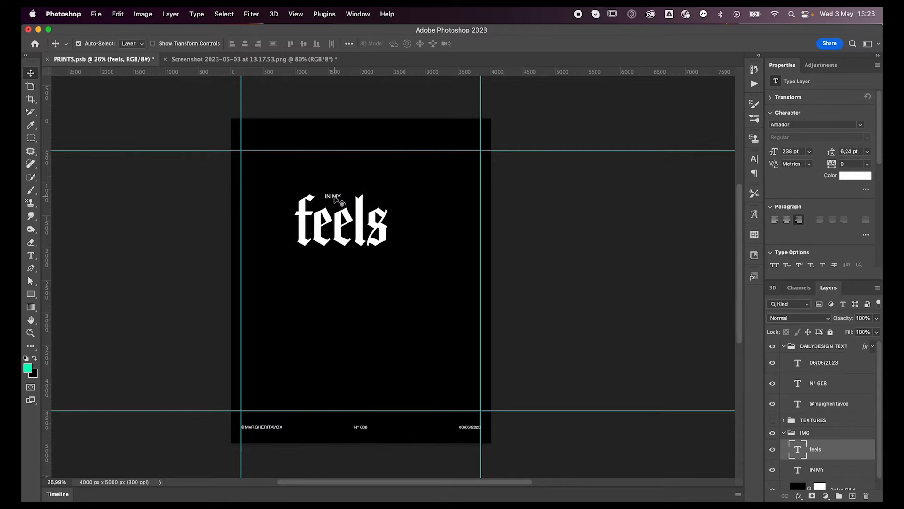
Center "IN MY" and "feels" horizontally on the poster, keeping the small text just above the large word.
key(super+t)
drag(343, 215, 357, 196)
key(Return)
drag(364, 242, 357, 224)
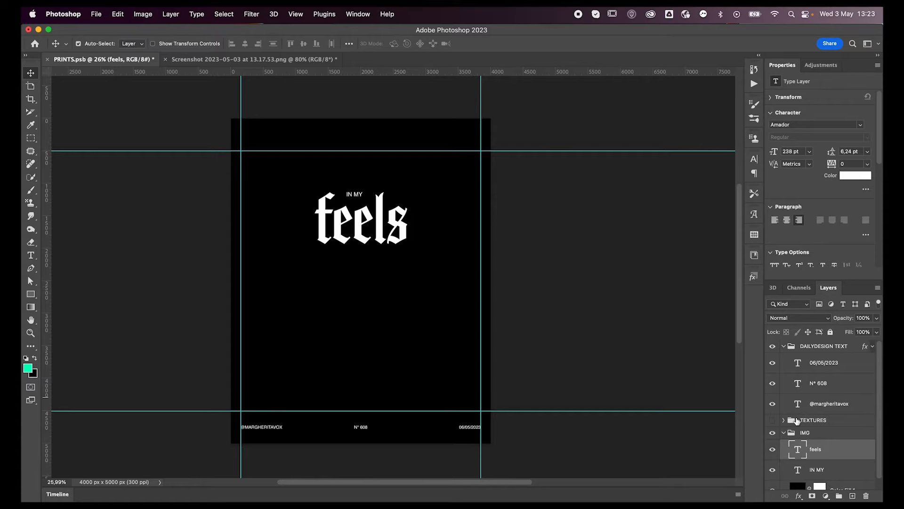
Move the "feels" layer below "IN MY" in the layer stack, duplicate it, and select the lower of the two.
drag(834, 452, 832, 480)
key(super+j)
click(820, 488)
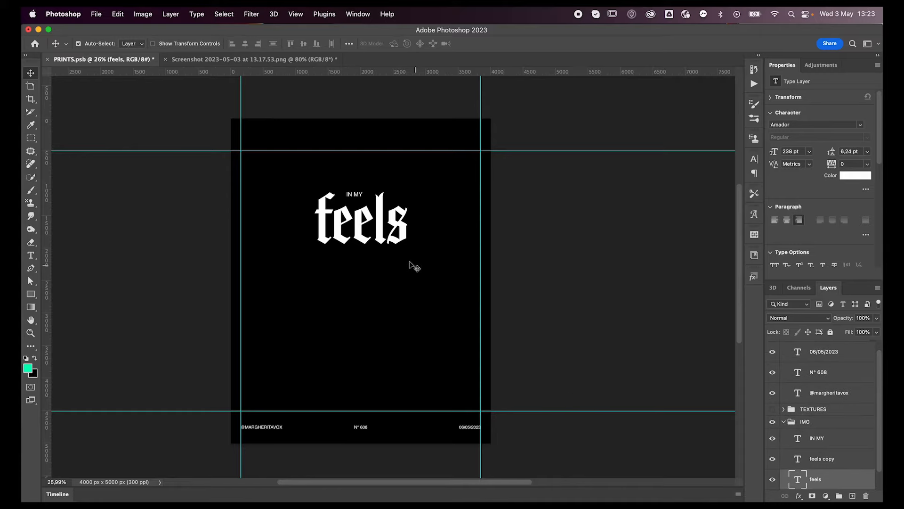
Rasterize the lower "feels" layer and apply a Gaussian Blur with a radius of 10 pixels.
key(b)
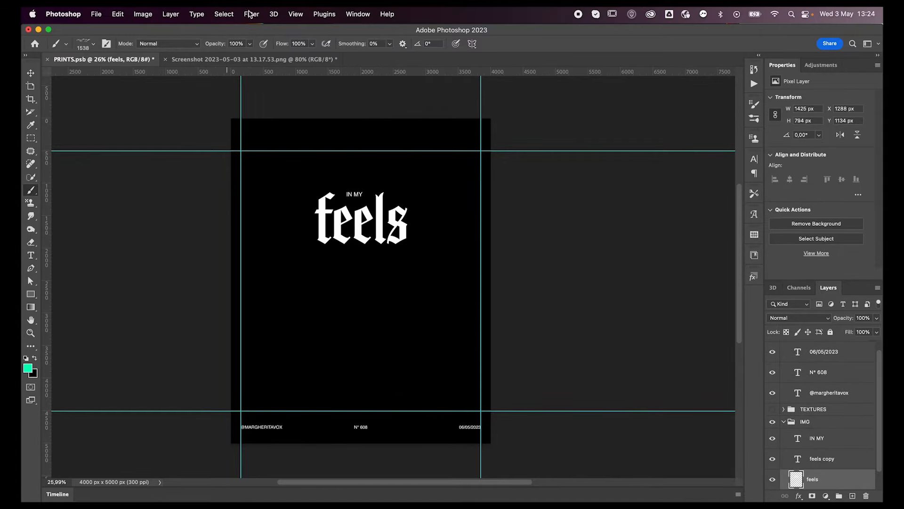
click(251, 13)
mouse_move(259, 154)
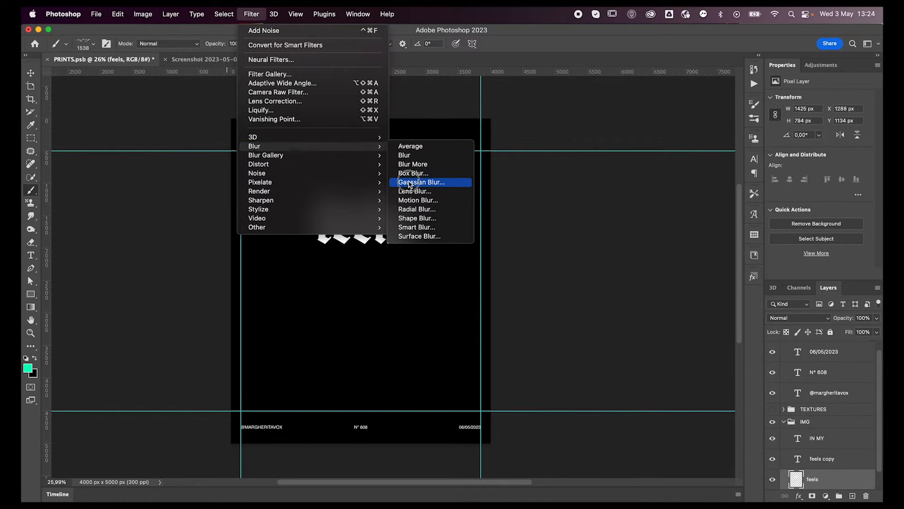
click(409, 180)
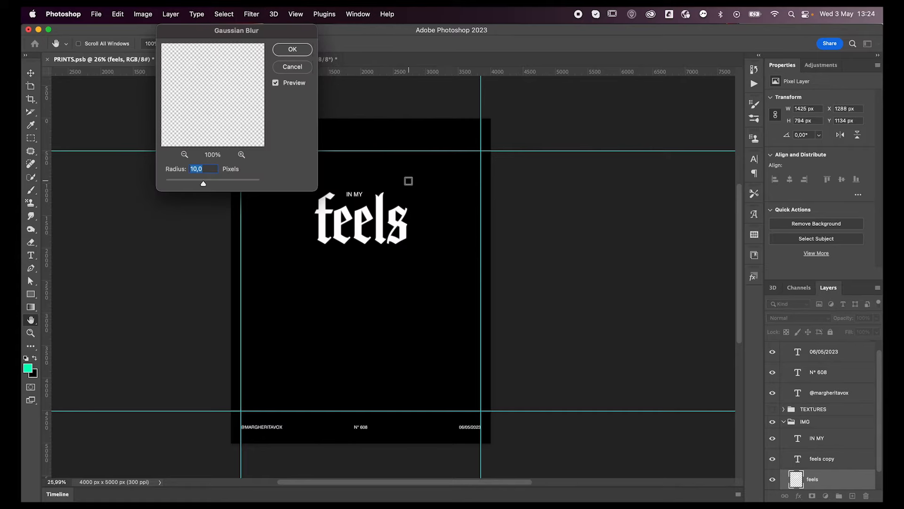
key(Return)
Duplicate the blurred "feels" layer twice and merge the three blurred layers into one.
key(ctrl+j)
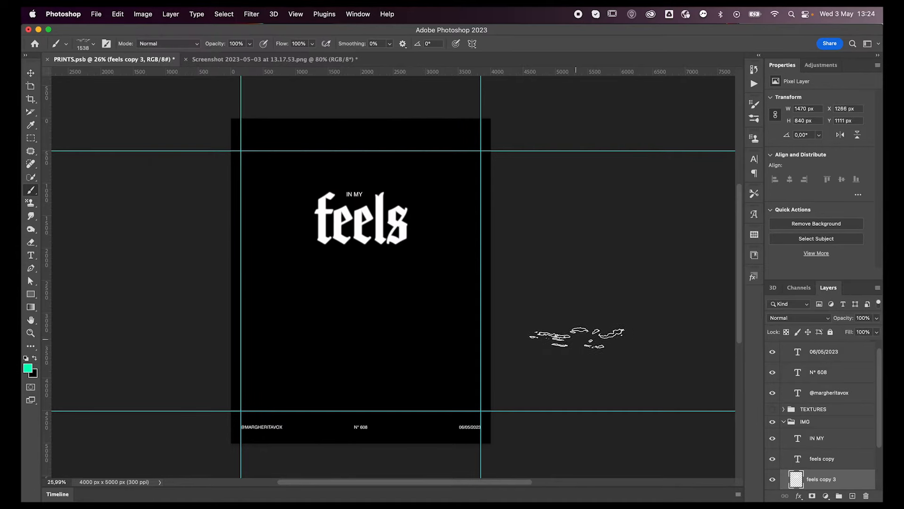
key(v)
scroll(824, 423, down, 3)
shift+click(824, 459)
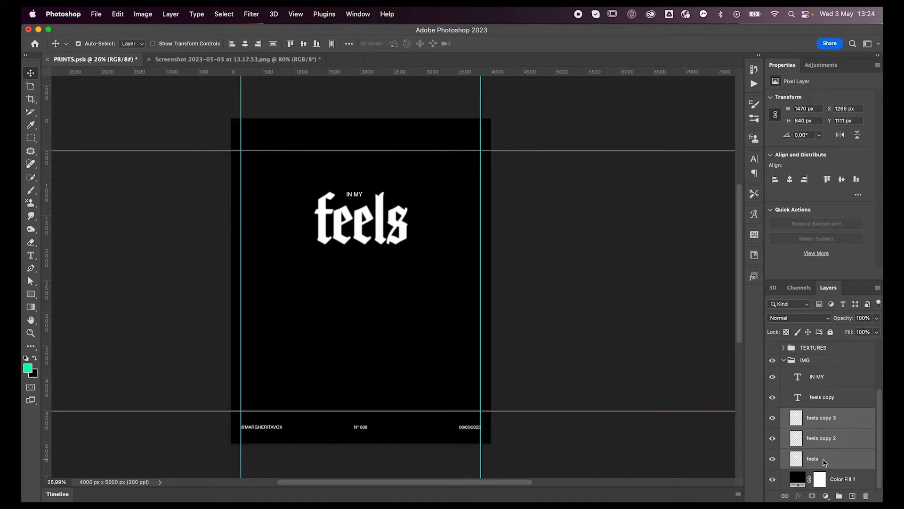
key(ctrl+e)
Set the blend mode of the sharp "feels copy" text layer to Exclusion.
click(820, 441)
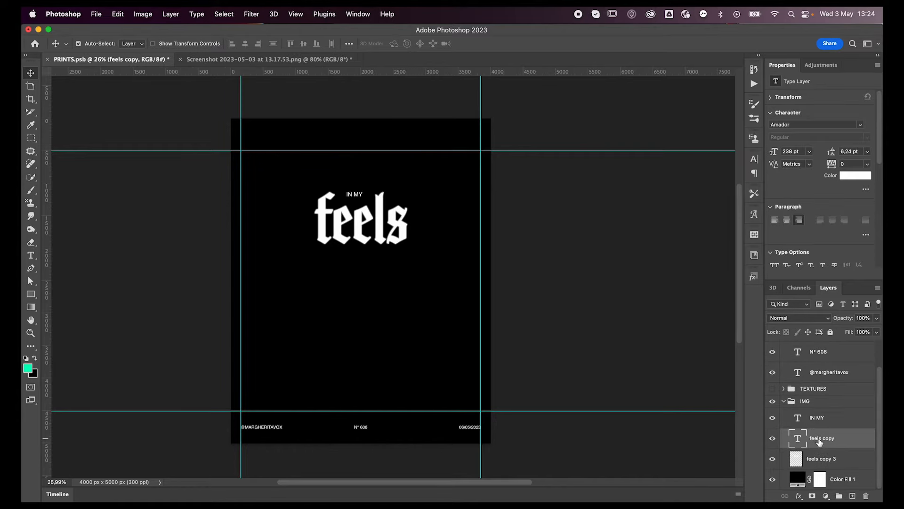
click(794, 318)
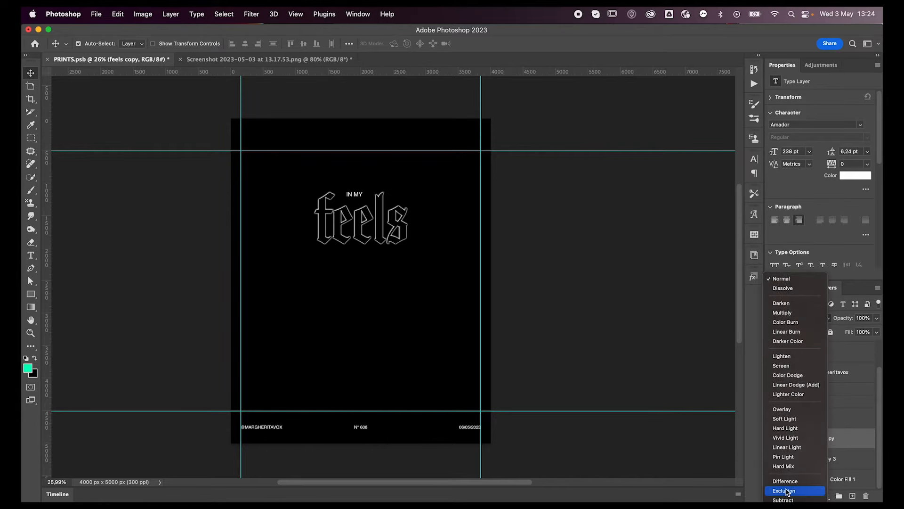
click(785, 491)
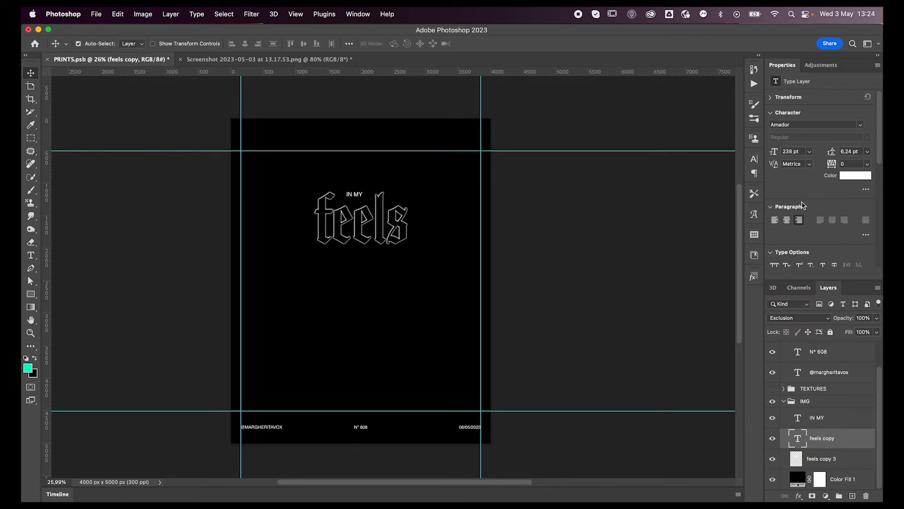
Add a Gradient Map adjustment layer above the "IN MY" layer and reverse its gradient.
click(828, 421)
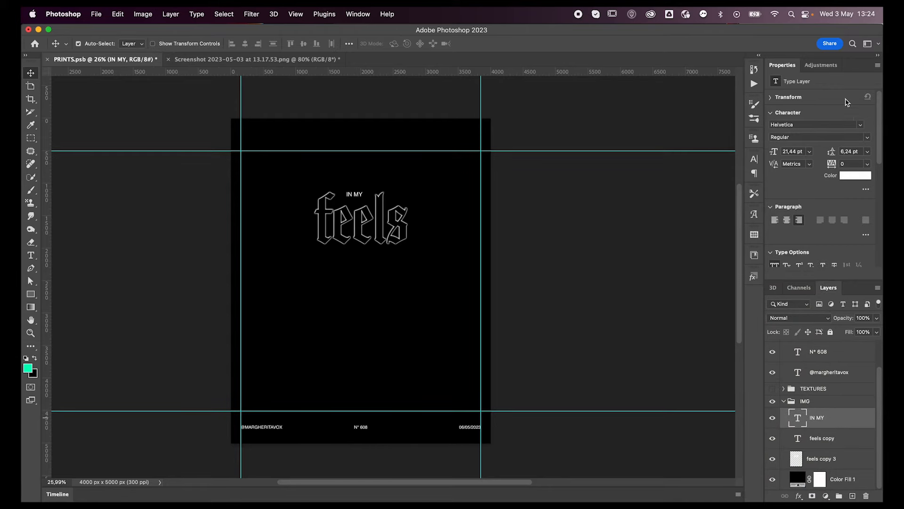
click(821, 64)
click(843, 118)
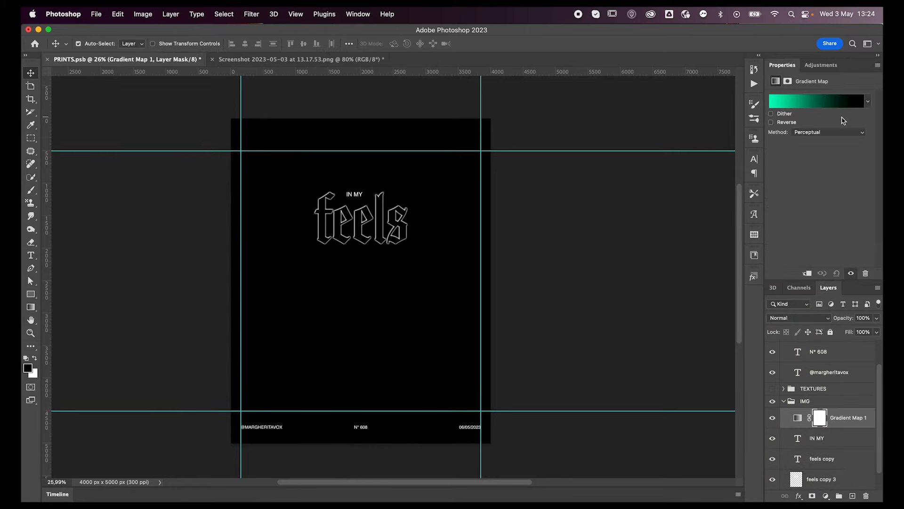
click(771, 122)
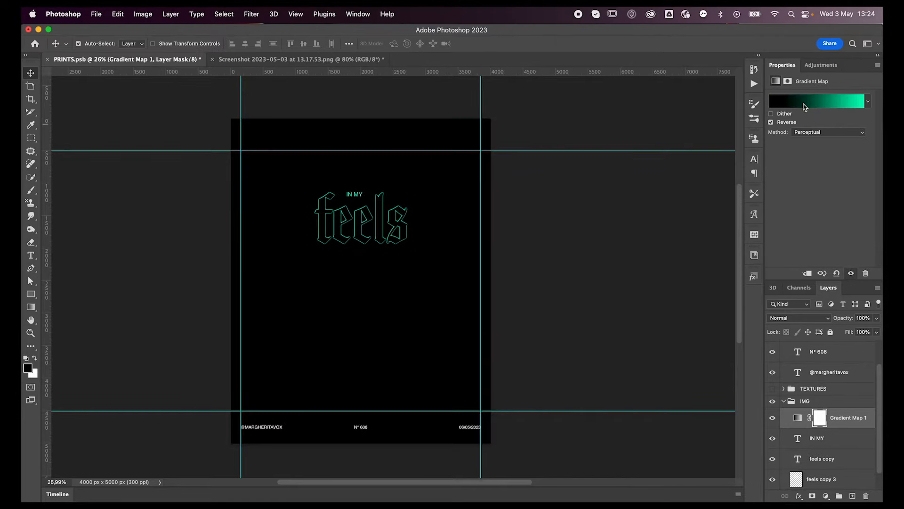
Try several gradient presets from the "untitled yet" group and choose the black, blue, orange, green and beige one.
click(805, 106)
scroll(605, 273, down, 2)
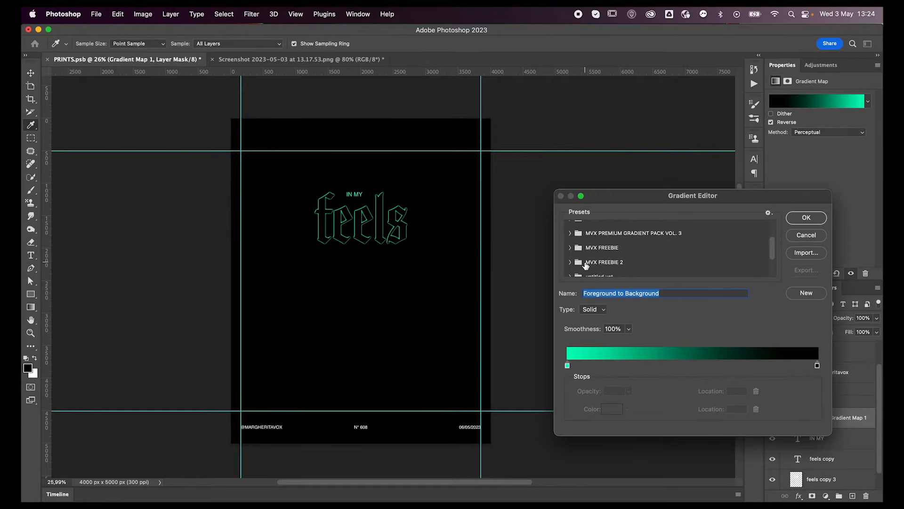
scroll(585, 266, down, 2)
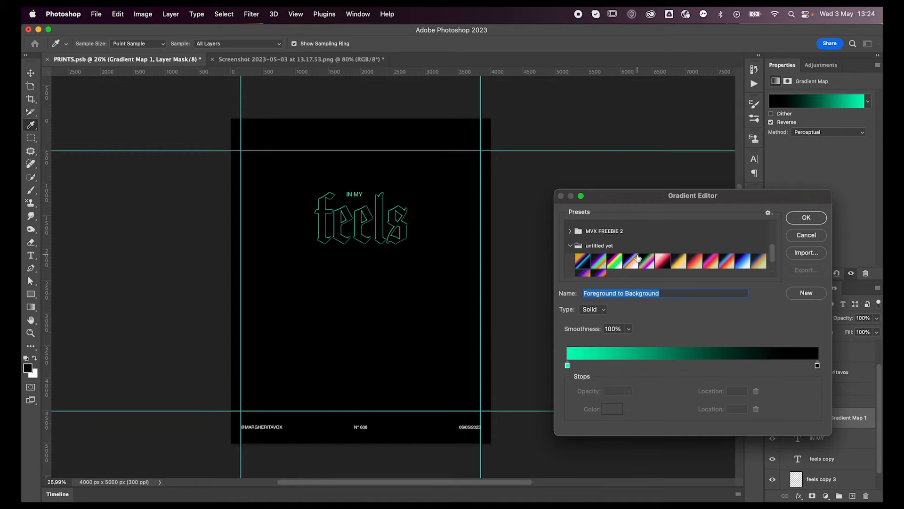
click(710, 261)
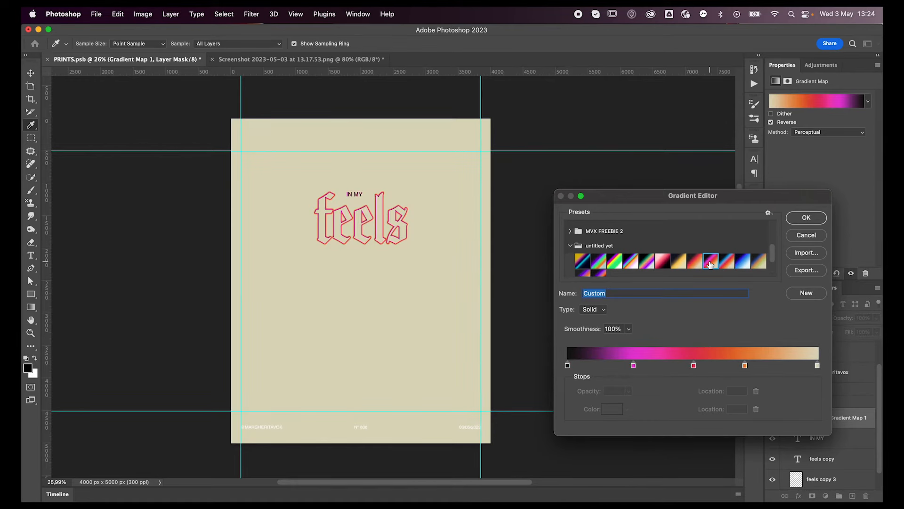
click(695, 261)
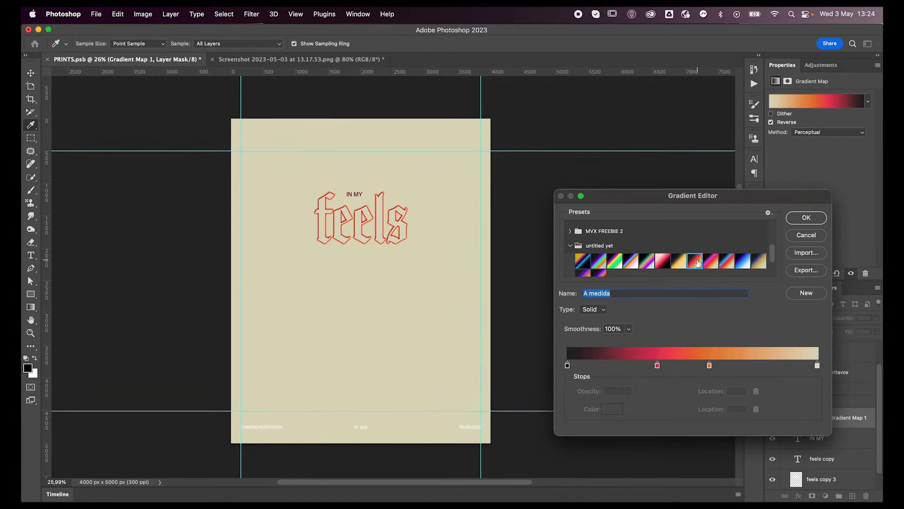
click(664, 262)
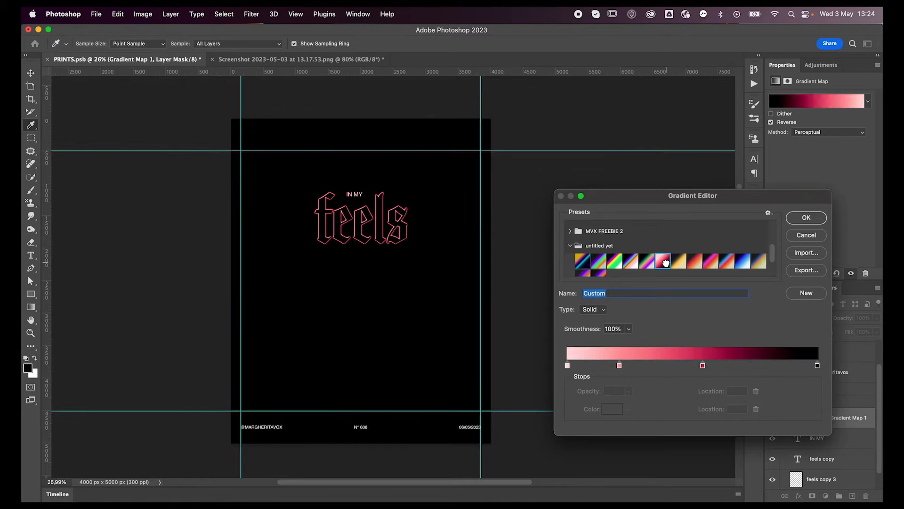
click(678, 261)
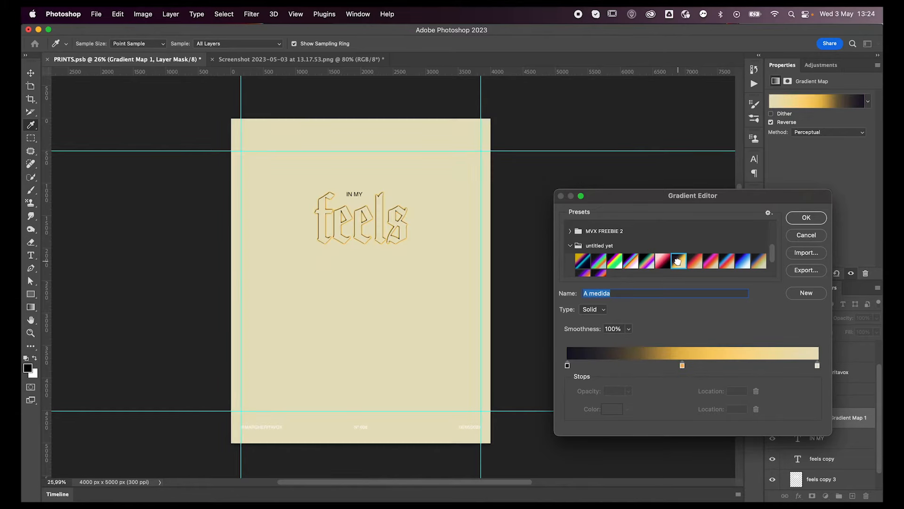
click(744, 261)
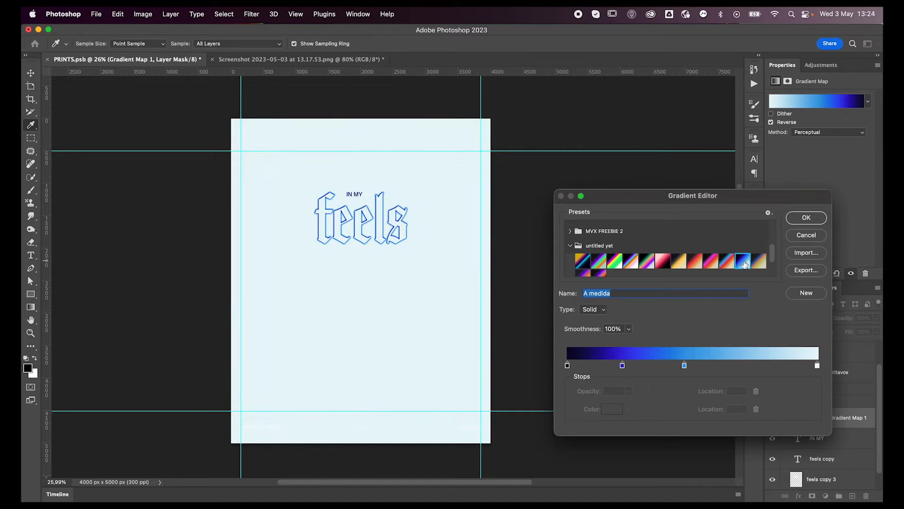
click(756, 265)
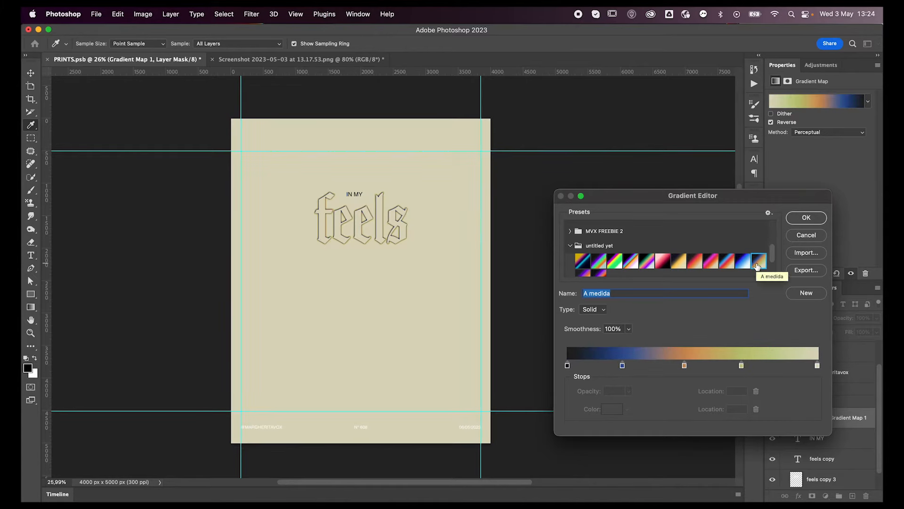
Shift the gradient's beige end stop at location 100 to a slightly warmer beige.
double_click(817, 366)
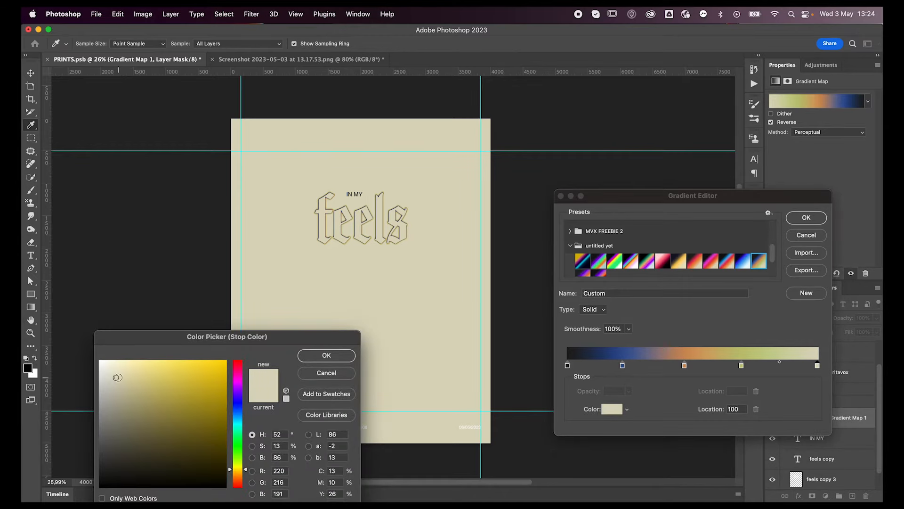
click(123, 376)
drag(237, 469, 238, 472)
click(314, 361)
Recolor the gradient's yellow-green stop to a fully saturated bright yellow.
double_click(742, 365)
drag(184, 393, 226, 361)
click(326, 355)
Recolor the gradient's orange stop at location 47 to a vivid orange, RGB 253, 123, 3.
double_click(684, 365)
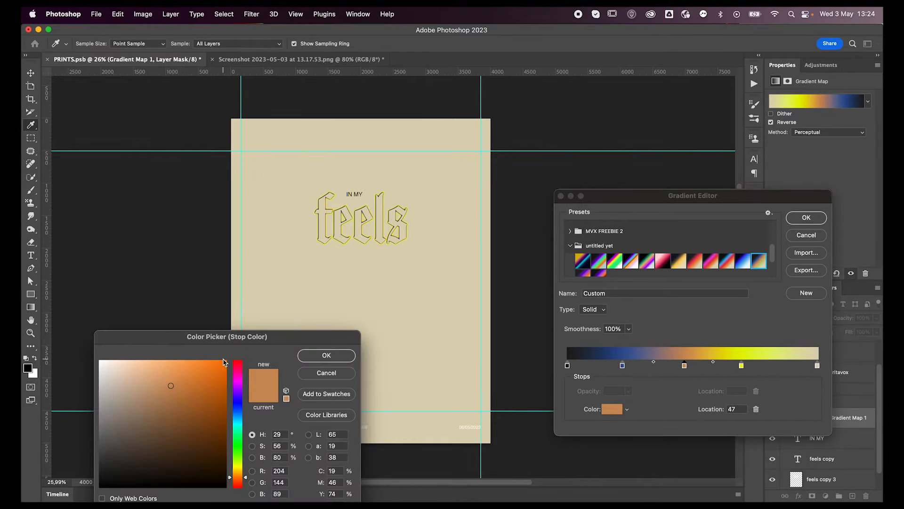
click(225, 360)
click(330, 356)
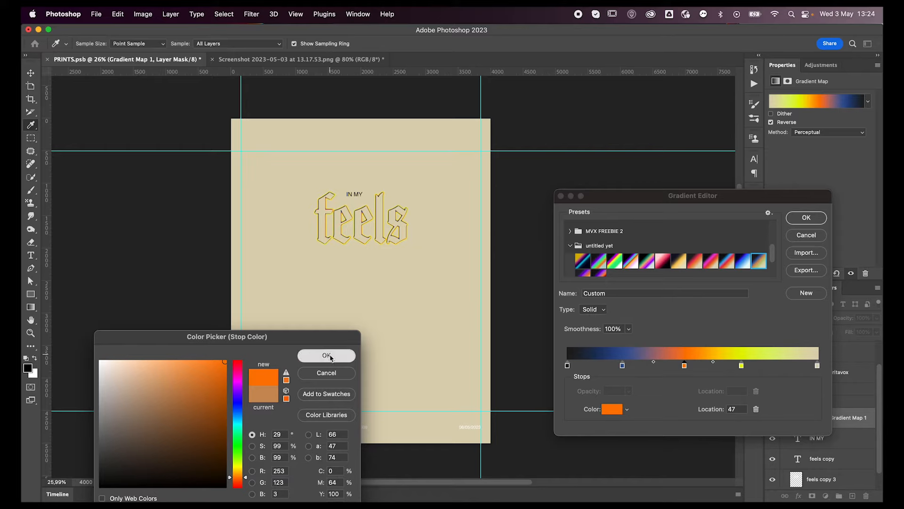
Recolor the gradient's blue stop at location 22 to a more saturated blue.
double_click(623, 366)
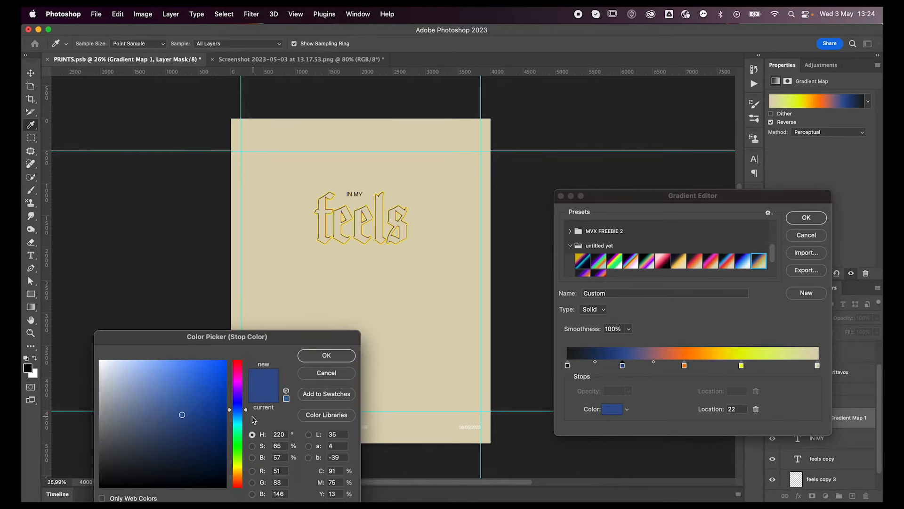
click(226, 394)
click(326, 355)
Recolor the gradient's dark stop at location 0 to pure black.
double_click(567, 365)
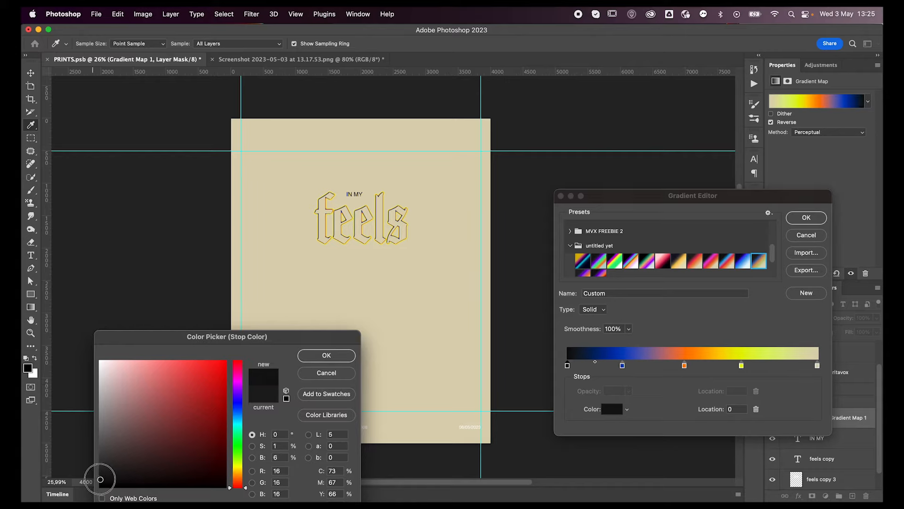
click(99, 485)
click(326, 355)
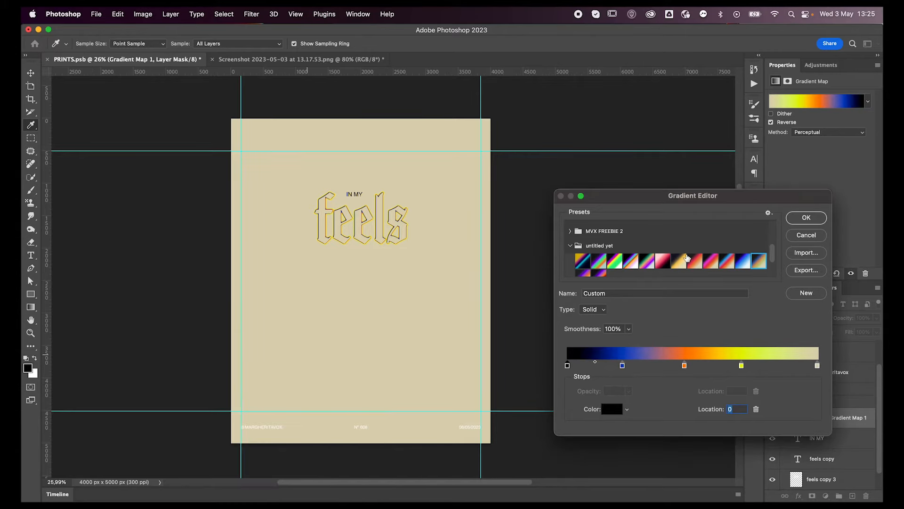
Save the customized gradient as a new preset in the "untitled yet" folder and apply it to the gradient map.
scroll(683, 269, down, 2)
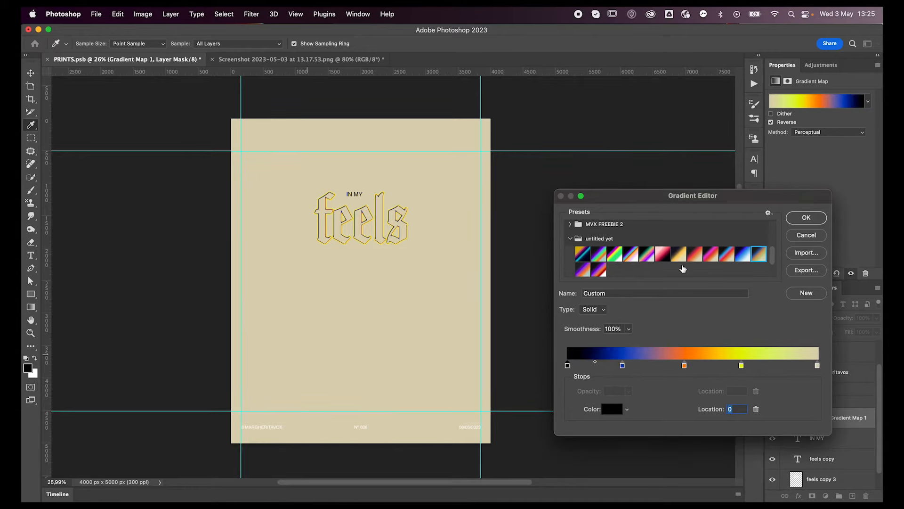
click(805, 293)
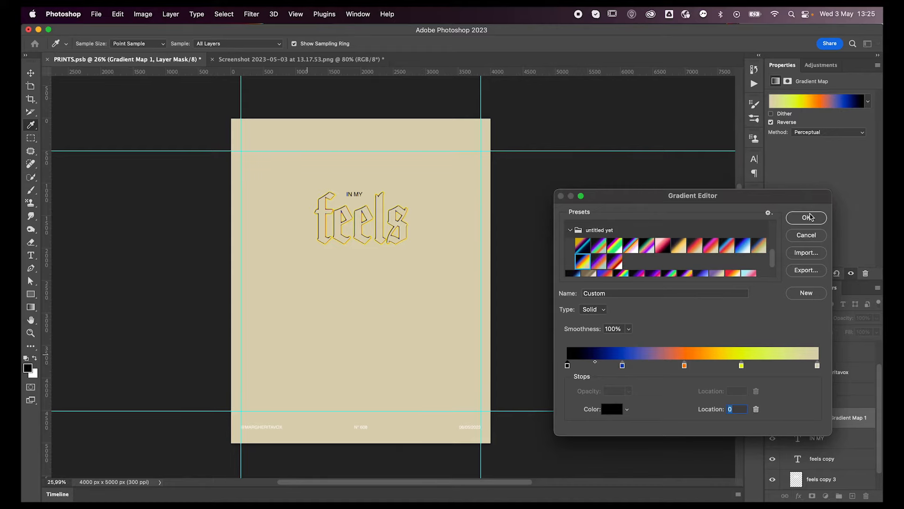
click(808, 217)
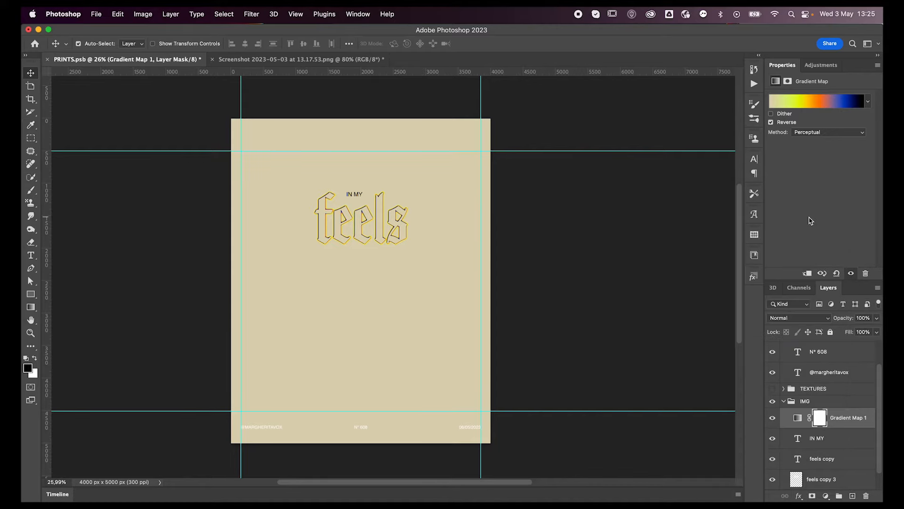
Duplicate the "feels copy 3" layer and nudge the duplicate 10 px right and 10 px down.
click(831, 464)
click(821, 476)
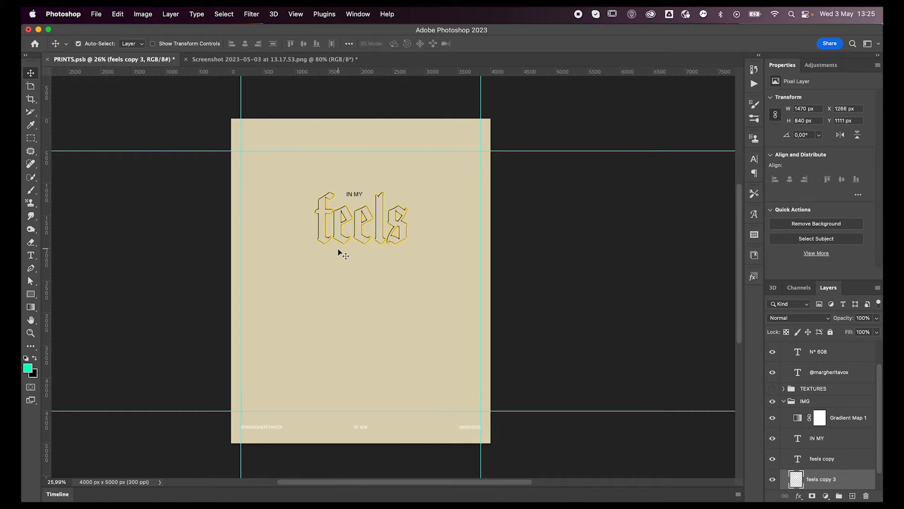
scroll(338, 253, up, 2)
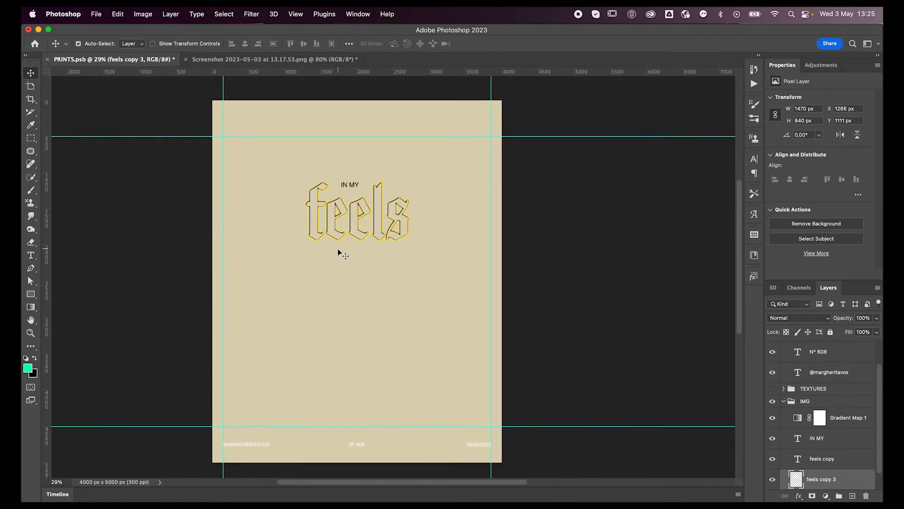
key(super+j)
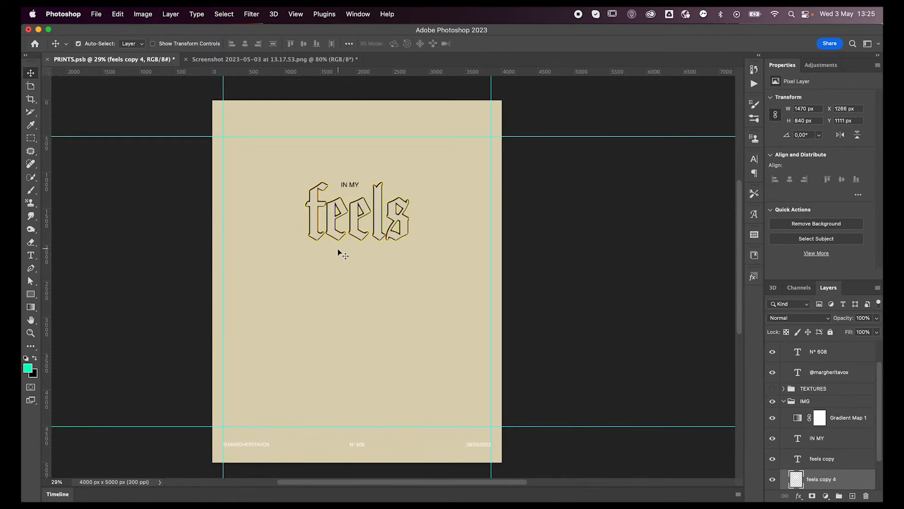
key(shift+Right)
key(shift+Down)
Duplicate the shifted "feels" layer and offset the new copy down and right to X 1296 px, Y 1151 px.
key(super+j)
key(shift+Right)
key(shift+Right)
key(shift+Down)
key(shift+Down)
Add one more duplicate of the offset "feels" layer and nudge it to X 1314 px, Y 1171 px.
key(shift+Down)
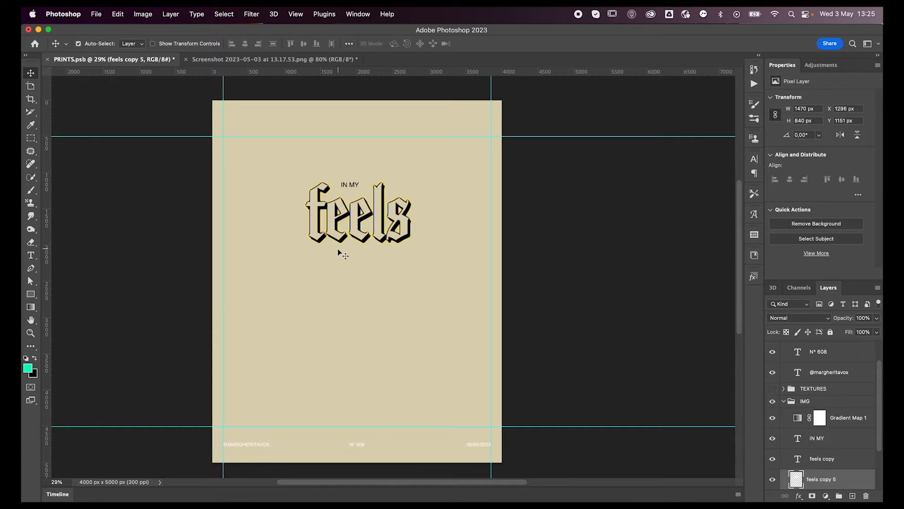
key(super+j)
key(shift+Right)
key(shift+Right)
key(shift+Down)
key(shift+Right)
key(shift+Down)
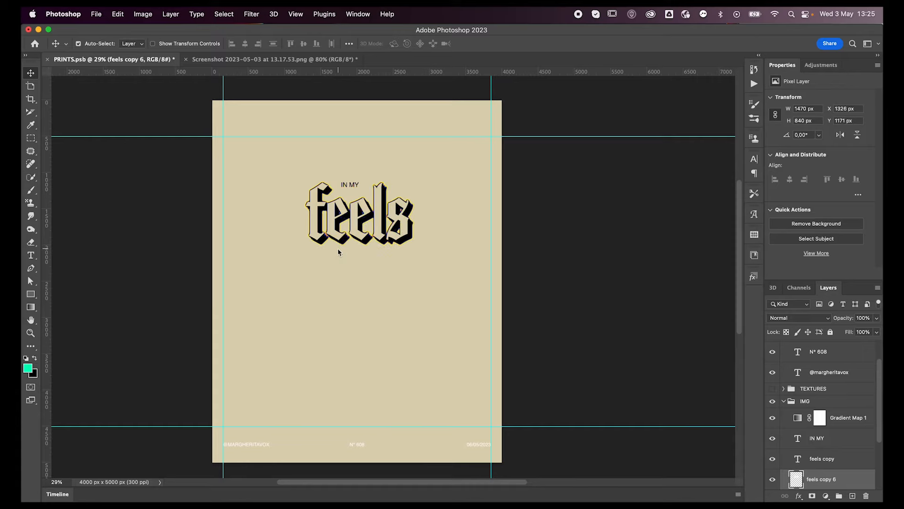
key(shift+Left)
key(Left)
key(Left)
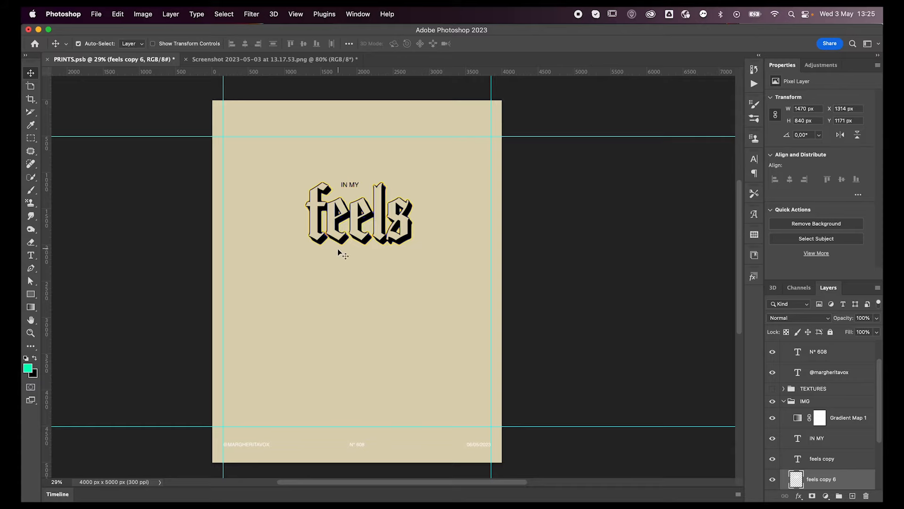
Group the stacked "feels" copy layers, duplicate the group and merge the duplicate into a single pixel layer.
scroll(774, 427, down, 4)
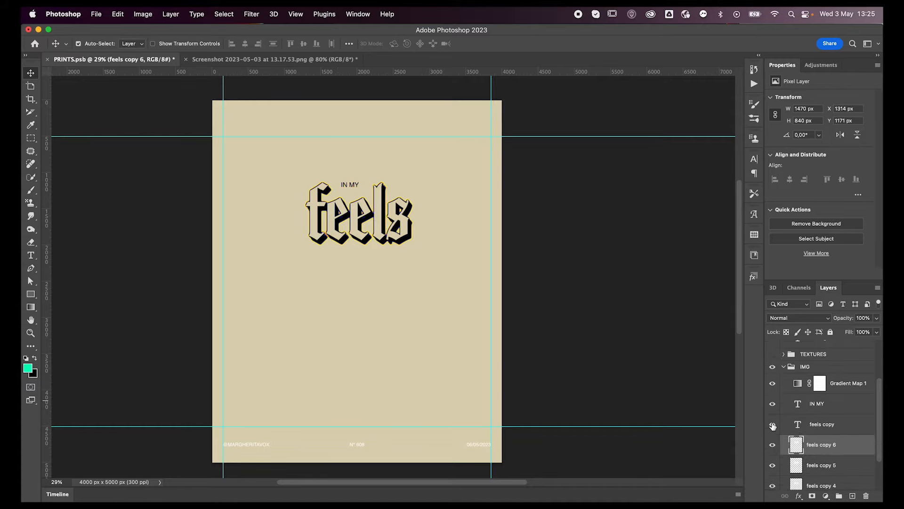
shift+click(835, 462)
key(super+g)
key(super+j)
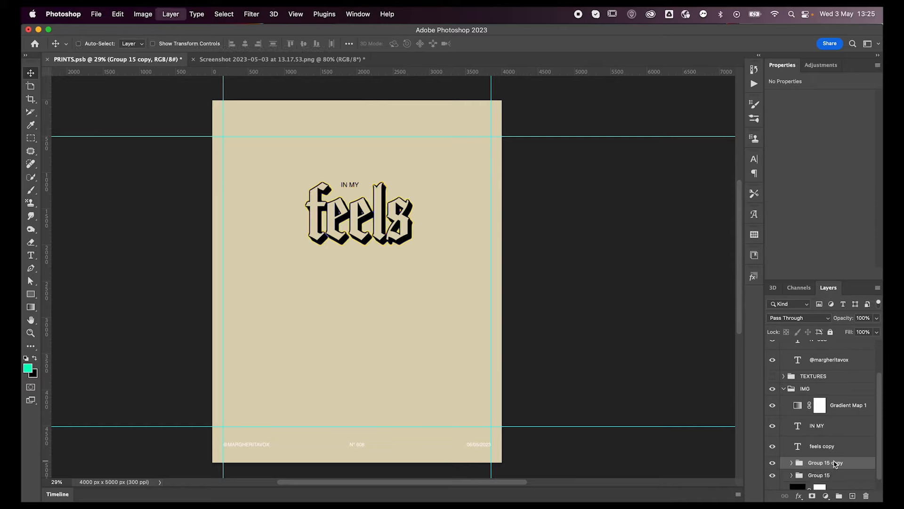
key(super+e)
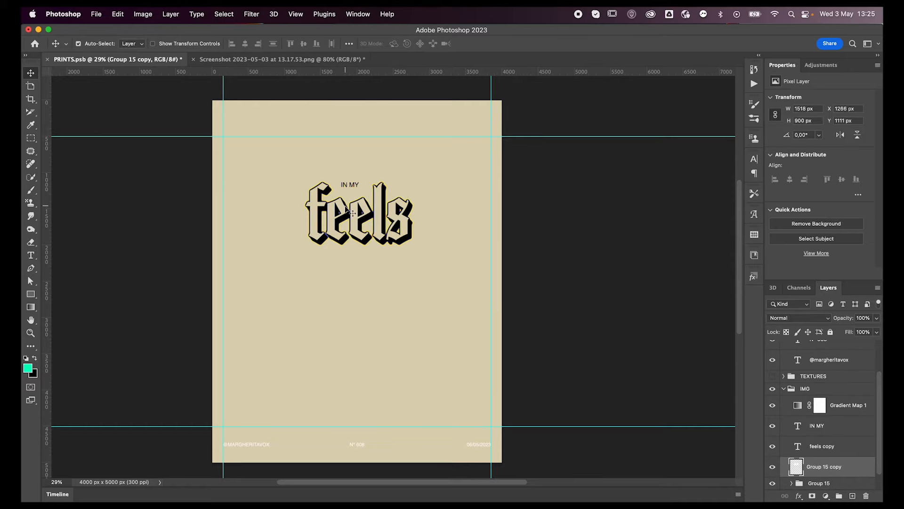
Apply a Motion Blur with angle -30° and distance 194 pixels to the merged "feels" layer.
click(252, 14)
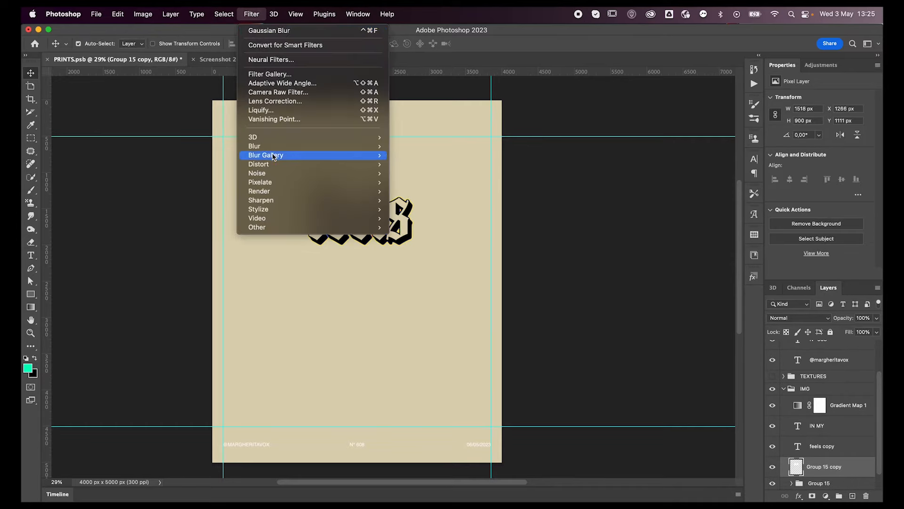
mouse_move(346, 146)
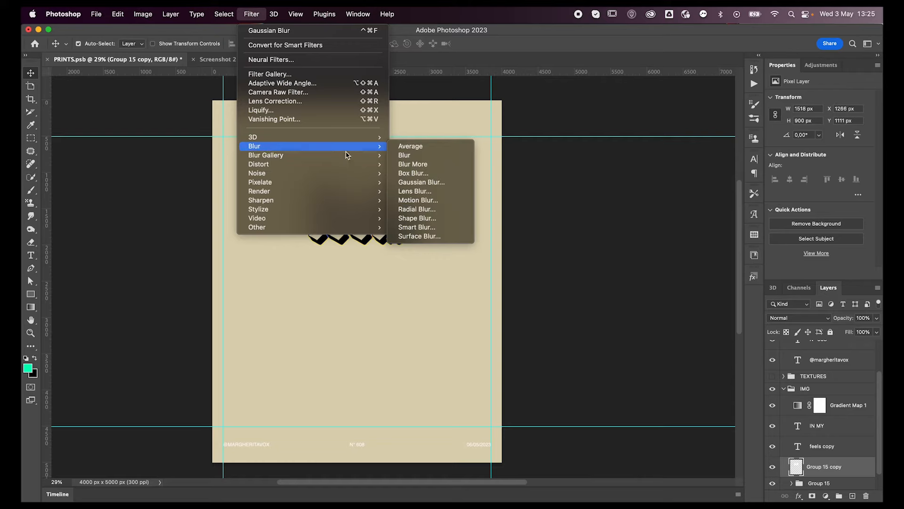
click(419, 200)
drag(320, 31, 160, 212)
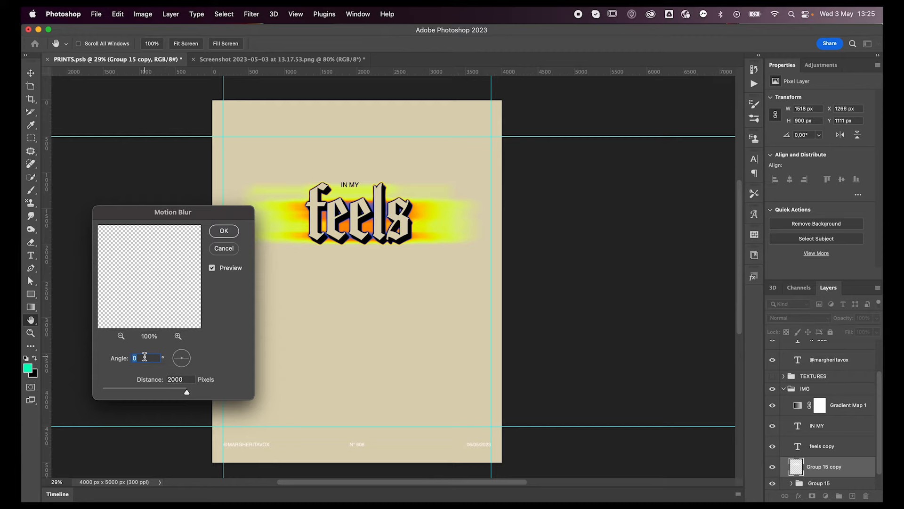
text(10)
key(shift+Down)
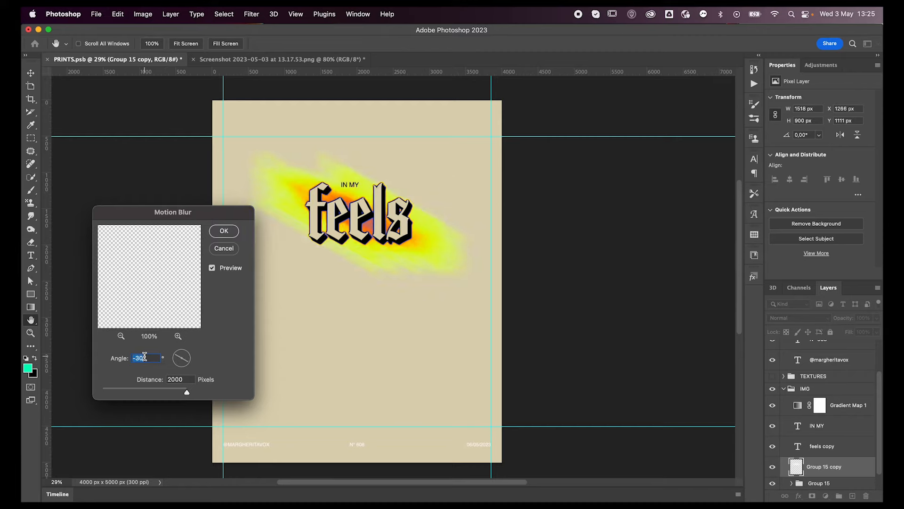
drag(187, 392, 146, 393)
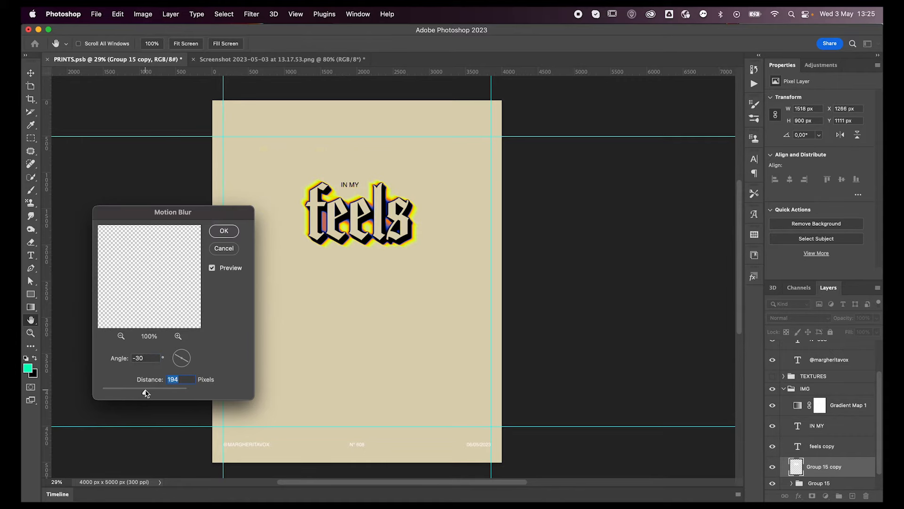
key(Return)
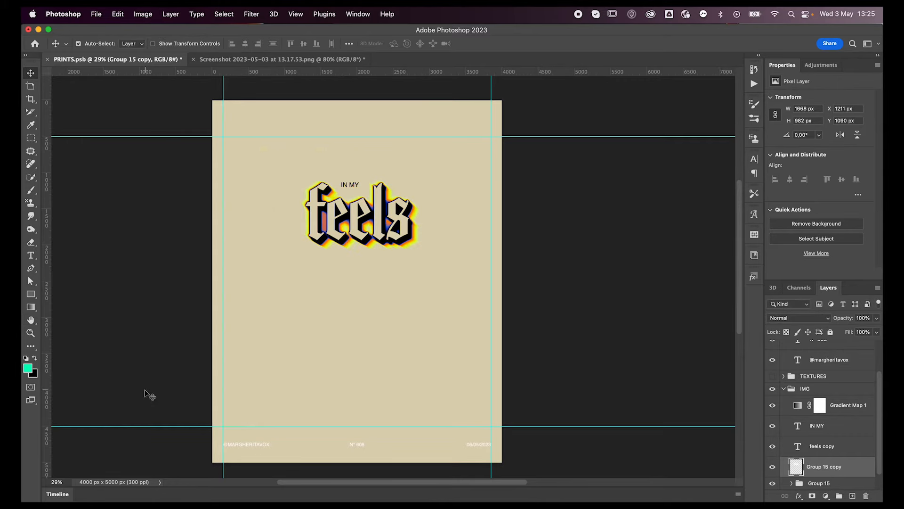
Nudge the motion-blurred layer right and down to X 1251 px, Y 1100 px.
key(shift+Right)
key(shift+Right)
key(shift+Down)
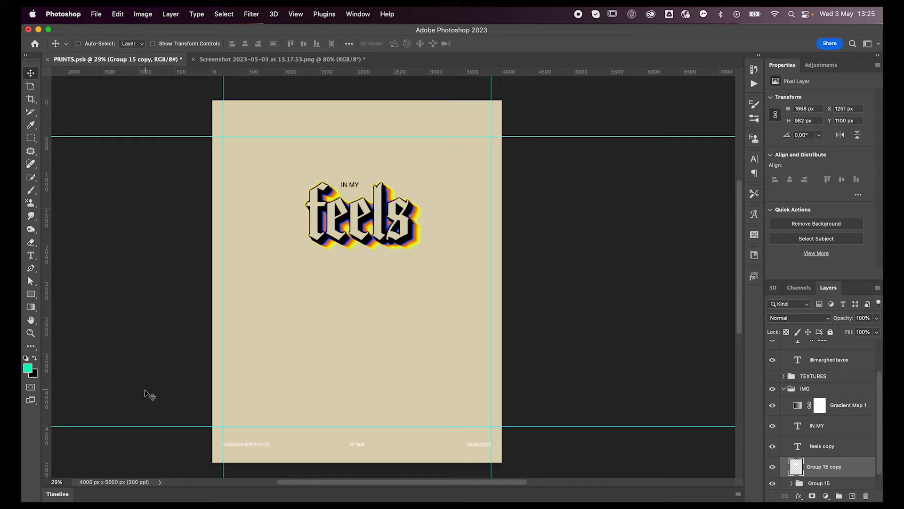
Duplicate the blurred layer and apply a Motion Blur at -30° with a distance of 500 pixels to the duplicate.
key(super+j)
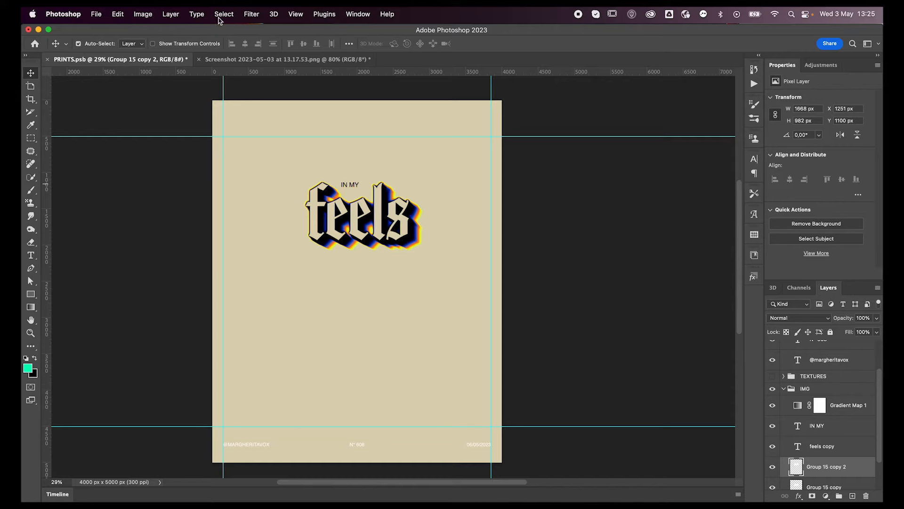
click(252, 14)
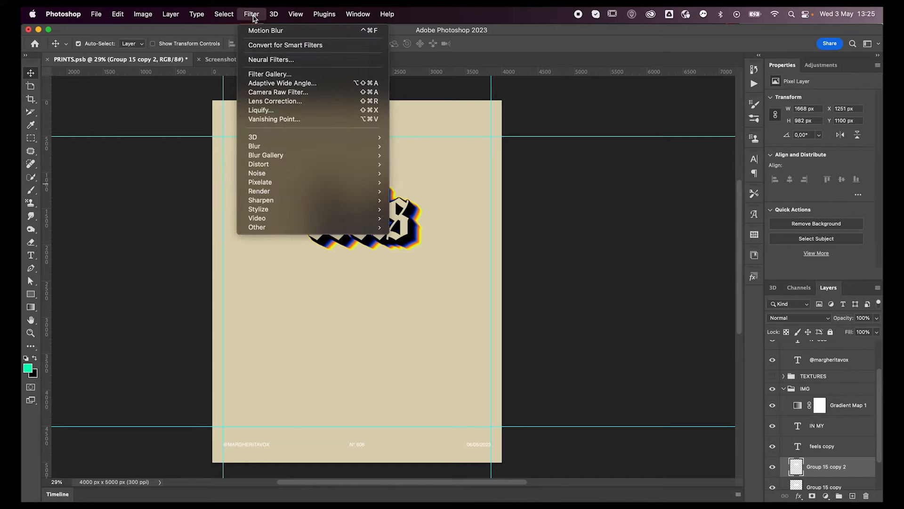
mouse_move(269, 147)
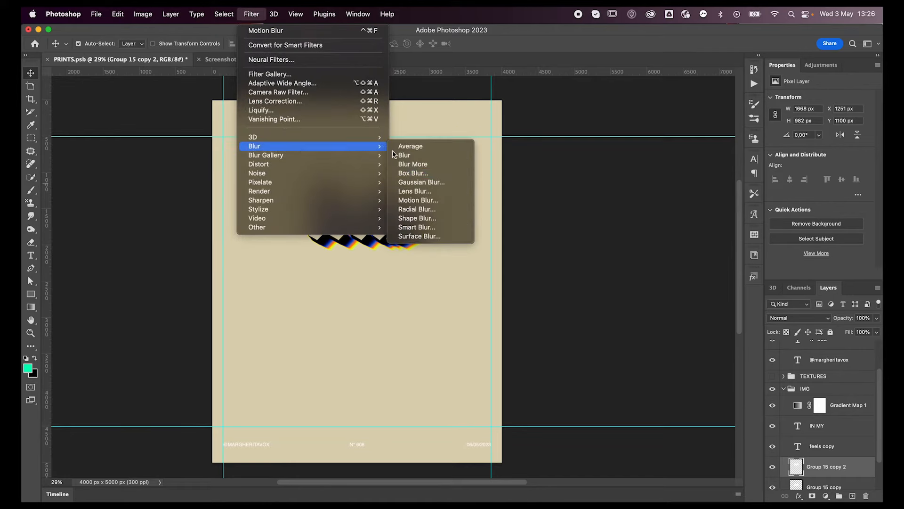
click(416, 201)
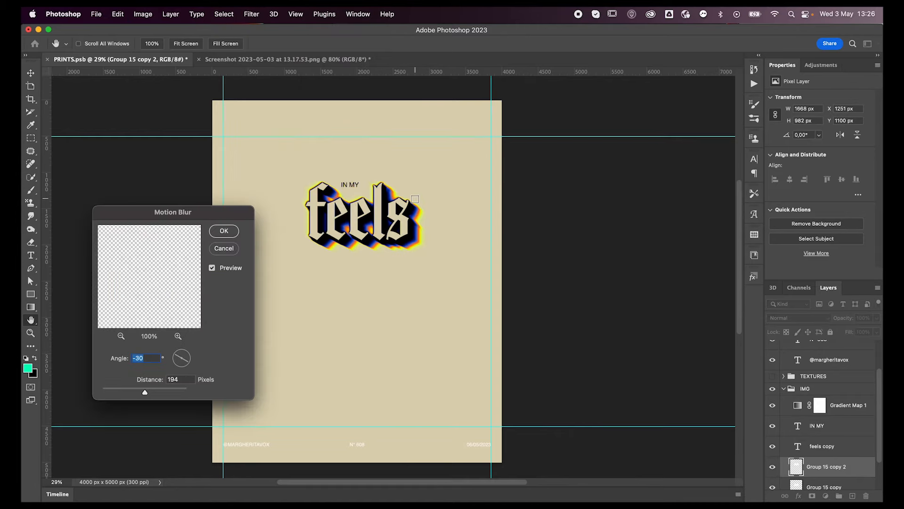
double_click(185, 381)
key(shift+Up)
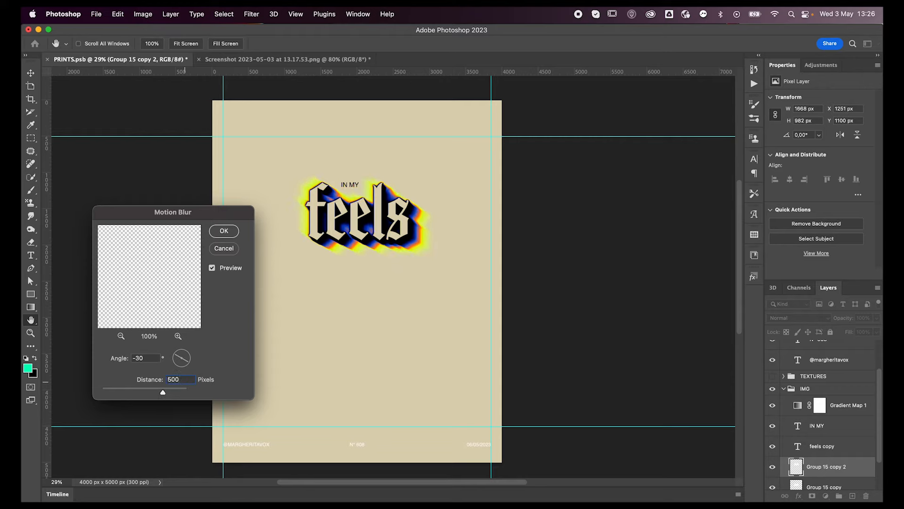
key(Return)
Shift the more strongly blurred copy diagonally down and right to X 1314 px, Y 1151 px to extend the shadow trail.
key(shift+Right)
key(shift+Right)
key(shift+Down)
key(shift+Down)
key(shift+Right)
key(shift+Right)
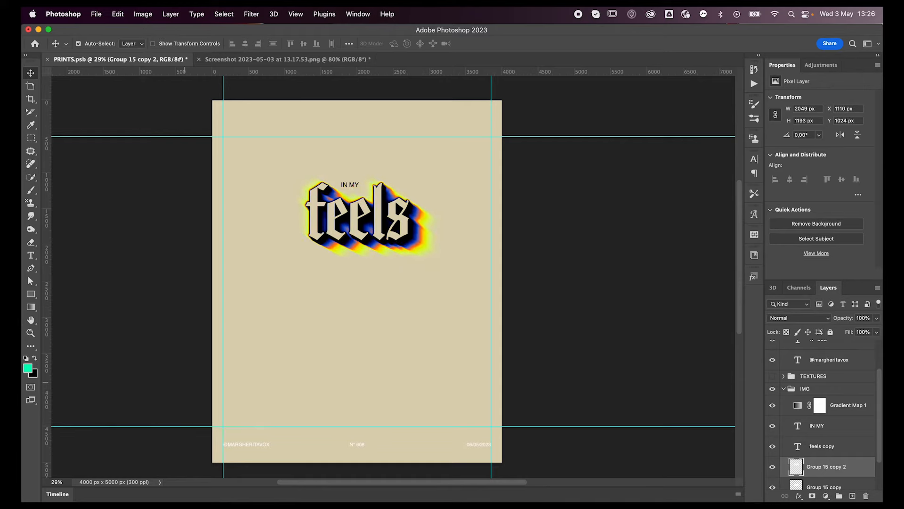
key(shift+Down)
key(shift+Right)
key(shift+Right)
key(shift+Down)
key(shift+Right)
key(shift+Down)
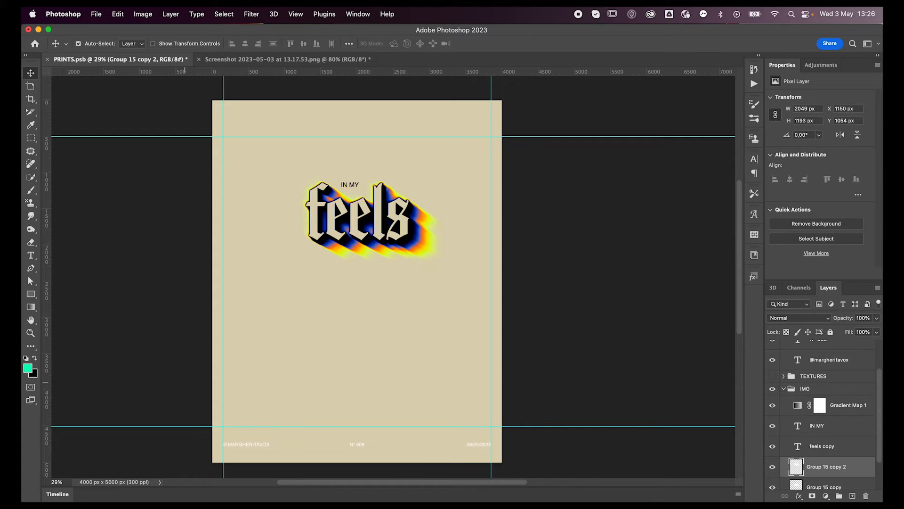
scroll(265, 185, up, 5)
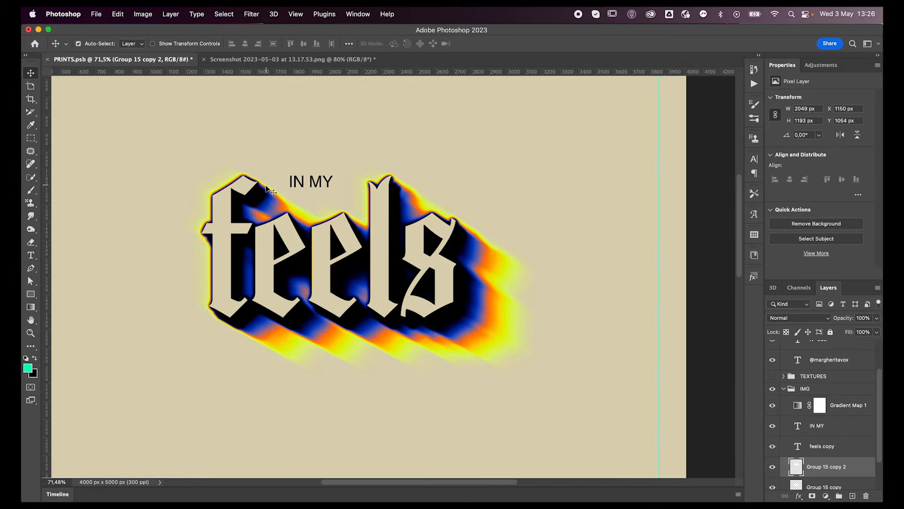
key(shift+Down)
key(shift+Right)
key(shift+Down)
key(shift+Right)
key(shift+Down)
key(shift+Down)
key(shift+Right)
key(shift+Right)
key(shift+Right)
key(shift+Right)
key(shift+Right)
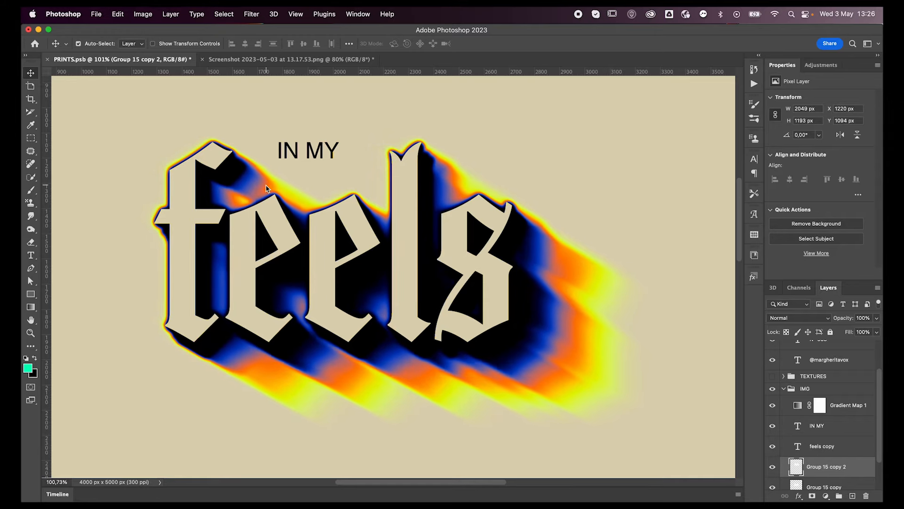
key(shift+Right)
key(shift+Right)
key(shift+Down)
key(shift+Right)
key(shift+Right)
key(shift+Down)
key(shift+Right)
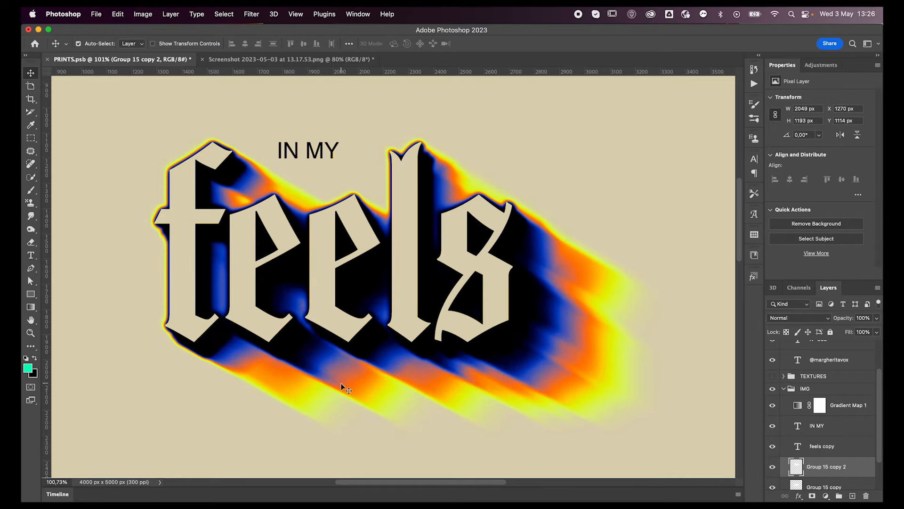
mouse_move(370, 400)
mouse_down()
mouse_move(432, 438)
mouse_move(384, 407)
mouse_up()
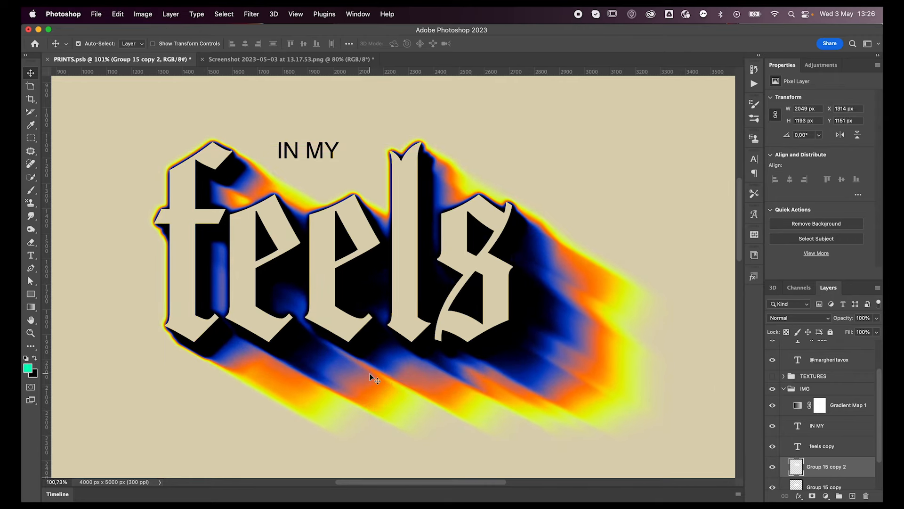
Duplicate the shifted "Group 15 copy 2" blur layer in place to intensify the colored trail.
key(super+minus)
key(super+minus)
key(super+minus)
key(super+minus)
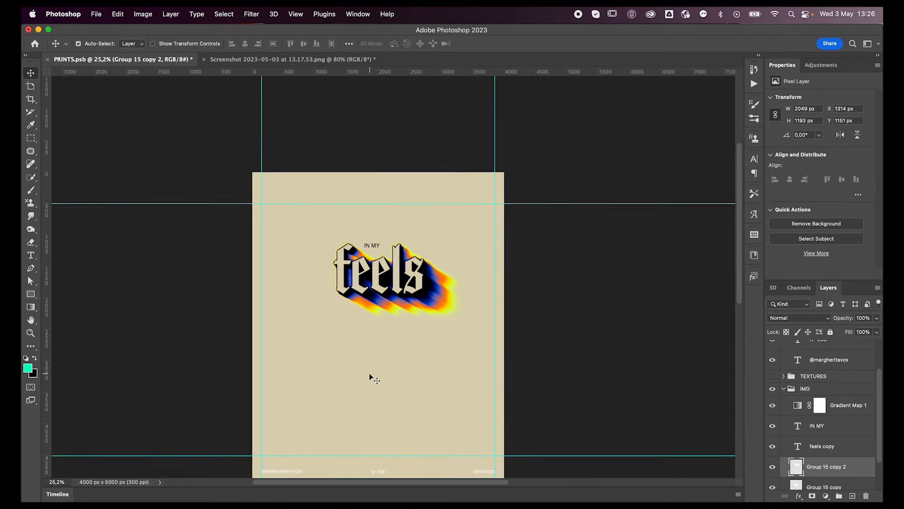
scroll(370, 377, down, 2)
scroll(370, 376, right, 2)
scroll(370, 377, up, 1)
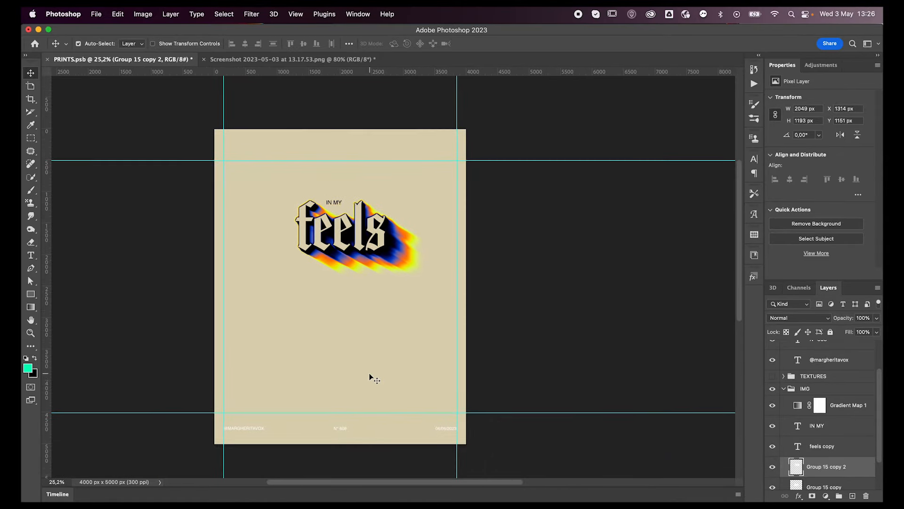
key(super+j)
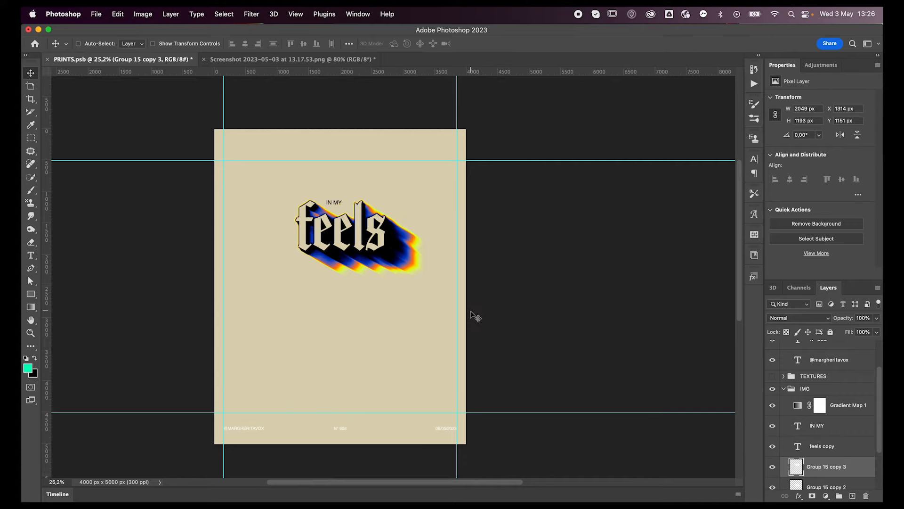
key(super+t)
drag(390, 259, 411, 315)
key(super+z)
Reapply the last Motion Blur to "Group 15 copy 3" and shift the layer diagonally down and right to X 1153 px, Y 1075 px.
click(251, 14)
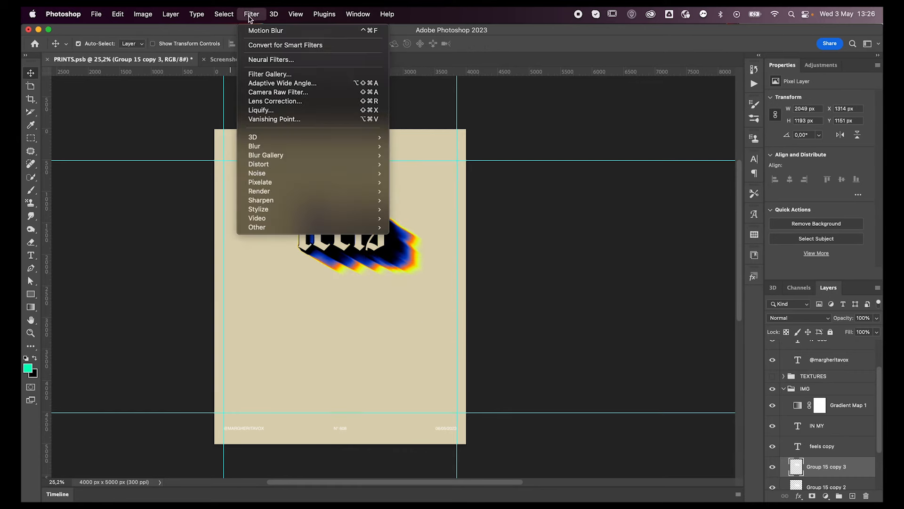
click(266, 31)
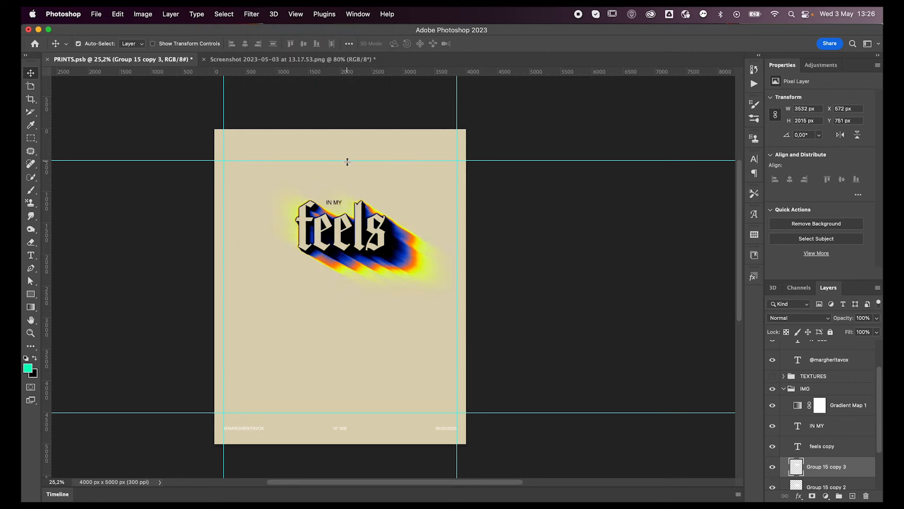
key(super+t)
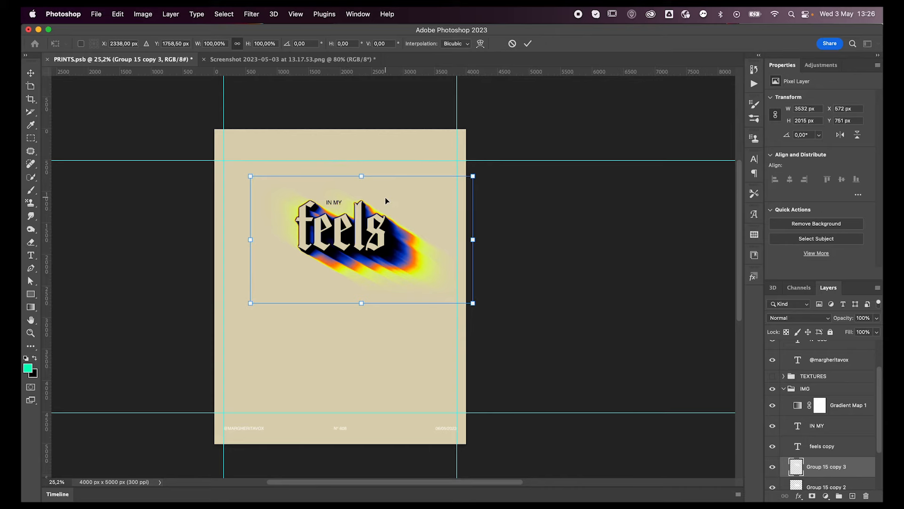
scroll(395, 208, up, 3)
key(shift+Down)
key(shift+Right)
key(shift+Right)
key(shift+Right)
key(shift+Right)
key(shift+Right)
key(shift+Right)
key(shift+Right)
key(shift+Right)
key(shift+Right)
key(shift+Right)
key(shift+Right)
key(shift+Right)
key(shift+Right)
key(shift+Right)
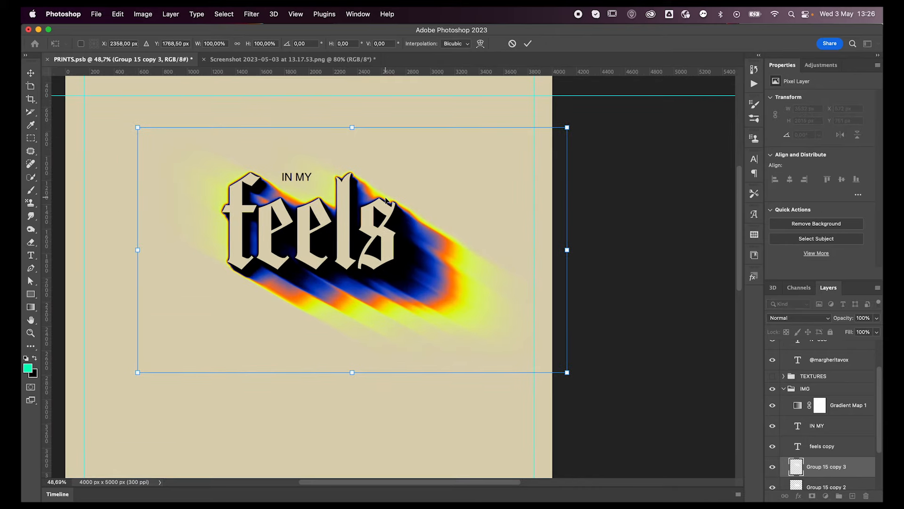
key(shift+Right)
key(shift+Right)
key(shift+Right)
key(shift+Right)
key(shift+Right)
key(shift+Right)
key(shift+Right)
key(shift+Right)
key(shift+Right)
key(shift+Down)
key(shift+Down)
key(shift+Down)
key(shift+Down)
key(shift+Down)
key(shift+Down)
key(shift+Down)
key(shift+Down)
key(shift+Down)
key(shift+Down)
key(shift+Down)
key(shift+Down)
mouse_move(474, 349)
mouse_down()
mouse_move(540, 389)
mouse_move(518, 370)
mouse_up()
key(Return)
Duplicate the blurred layer and shift the copy diagonally down and right to X 2077 px, Y 1591 px, past the poster's right edge.
key(ctrl+alt+shift+t)
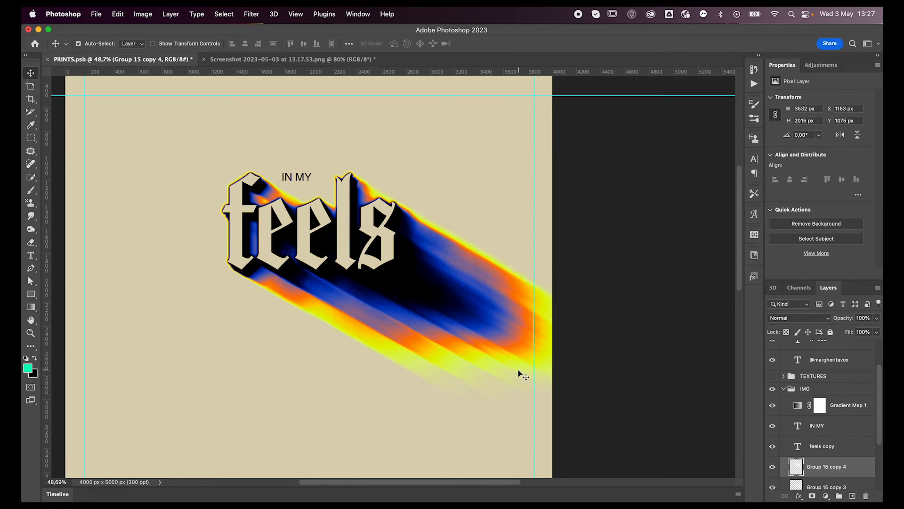
key(ctrl+t)
drag(469, 353, 584, 420)
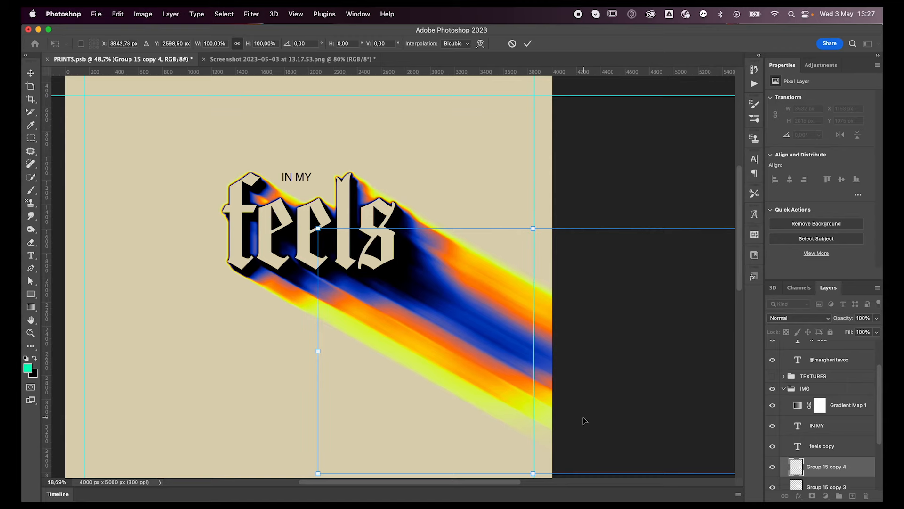
key(Return)
scroll(443, 357, down, 5)
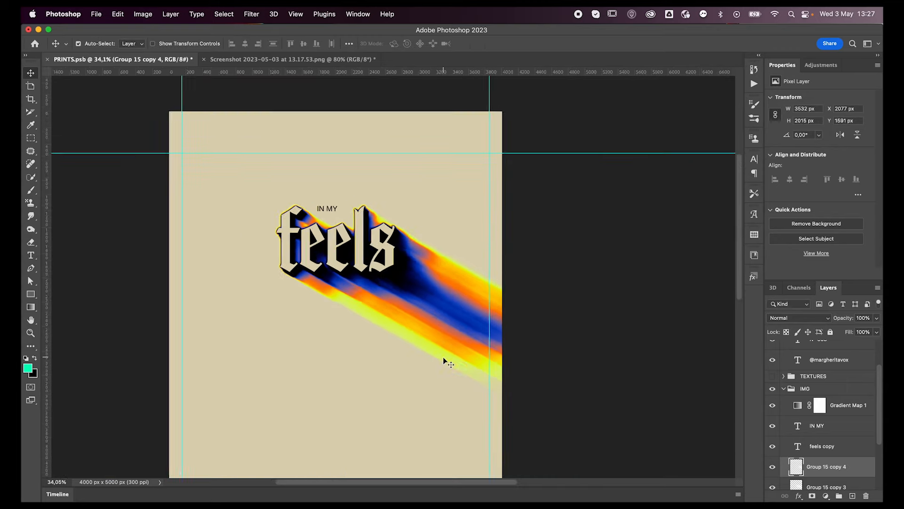
scroll(443, 357, up, 1)
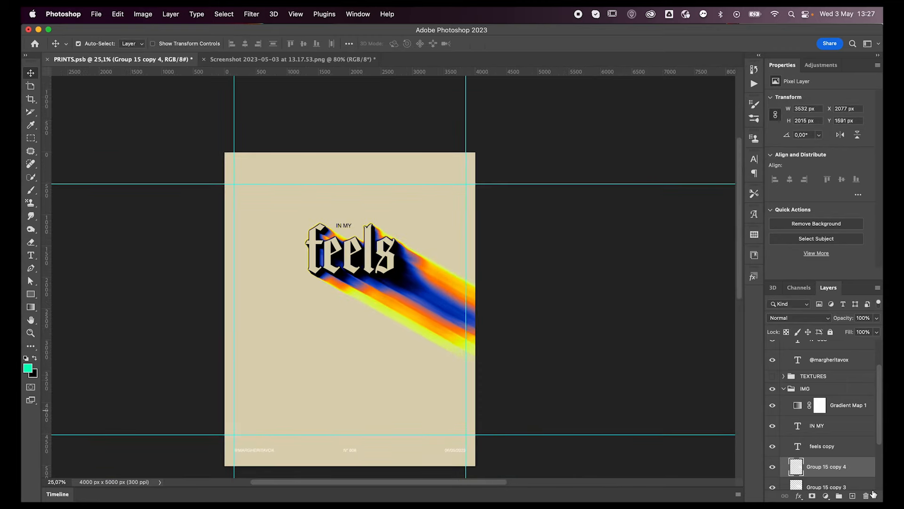
Group the four blurred layers from "Group 15 copy" through "Group 15 copy 4".
scroll(836, 447, down, 4)
shift+click(835, 450)
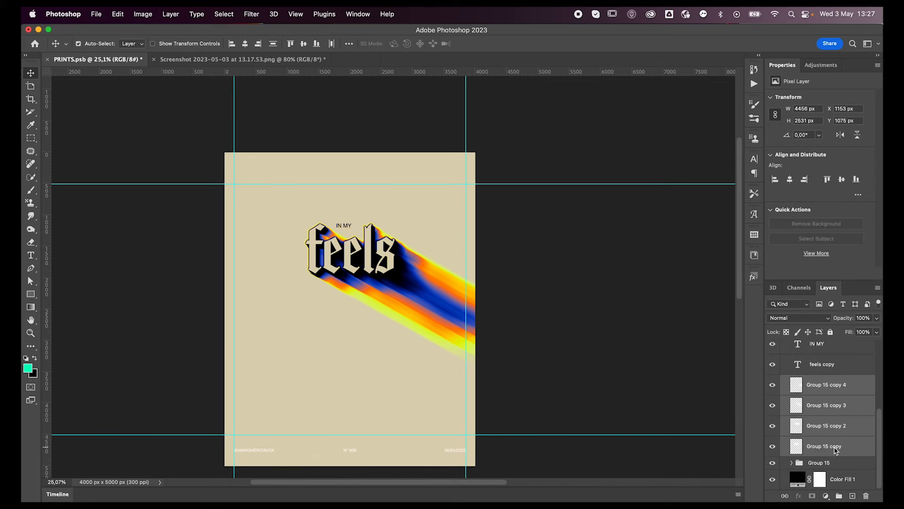
key(super+g)
Duplicate the group of blurred layers, merge the duplicate into a single layer and hide the original group.
key(super+j)
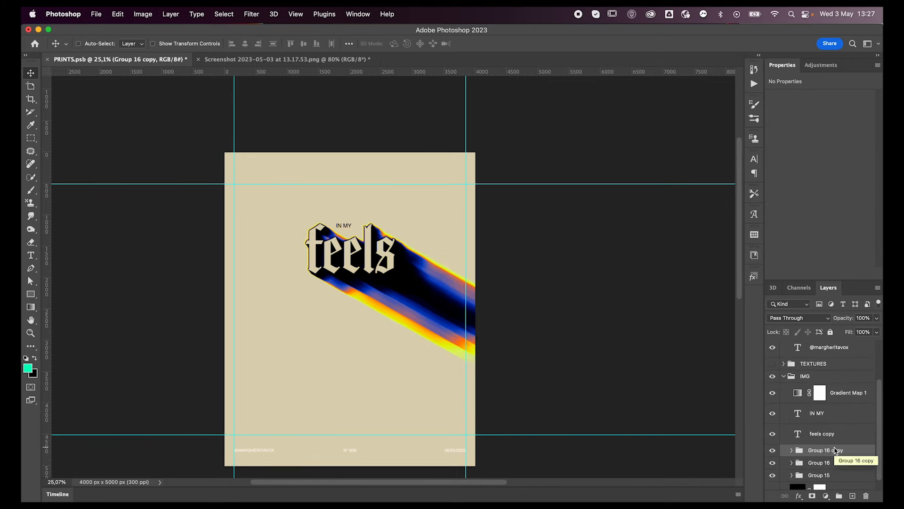
key(super+e)
click(772, 472)
Start warping the merged trail layer, pulling its lower-right edge far below the poster so the trail curves downward.
key(super+t)
right_click(455, 320)
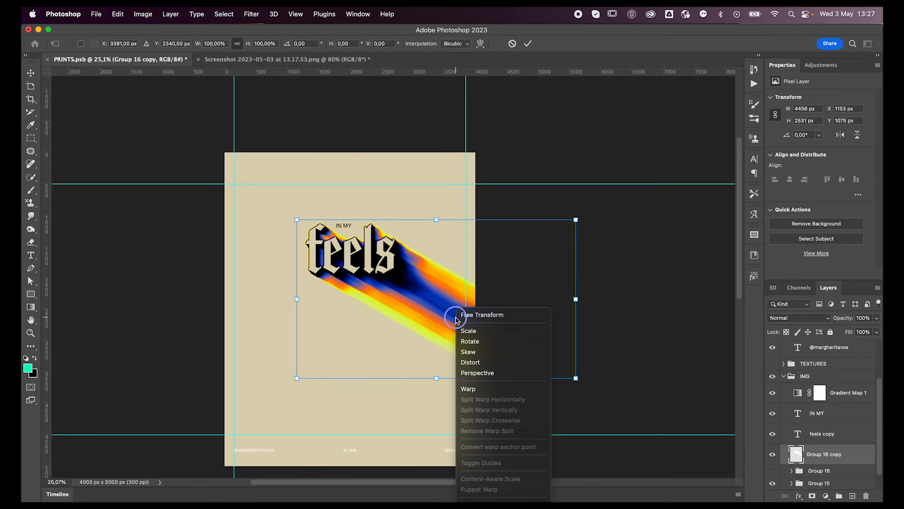
click(469, 389)
drag(480, 380, 472, 426)
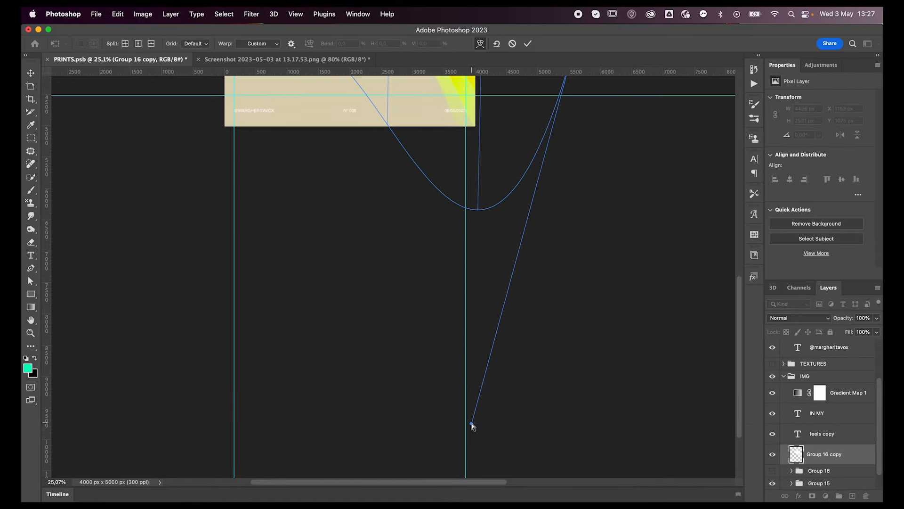
scroll(494, 297, up, 5)
alt+scroll(494, 297, down, 3)
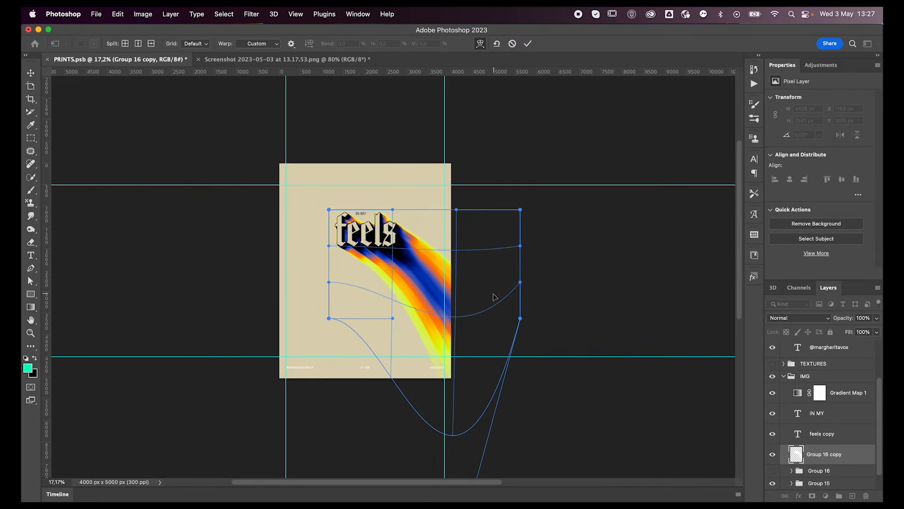
Reshape the right side of the warp by raising its upper-right corner and pulling the lower-right corner's upper handle up and outward.
drag(520, 210, 564, 96)
key(super+z)
drag(522, 283, 407, 245)
drag(520, 209, 511, 182)
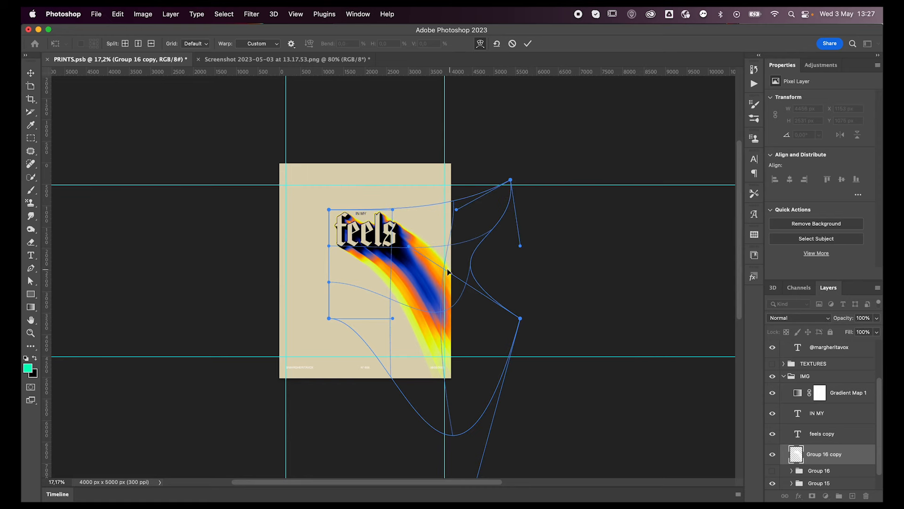
drag(414, 246, 600, 151)
Lower the warp's lower-right corner slightly and stretch its bottom handle far down and left to bend the trail more steeply.
scroll(462, 331, down, 5)
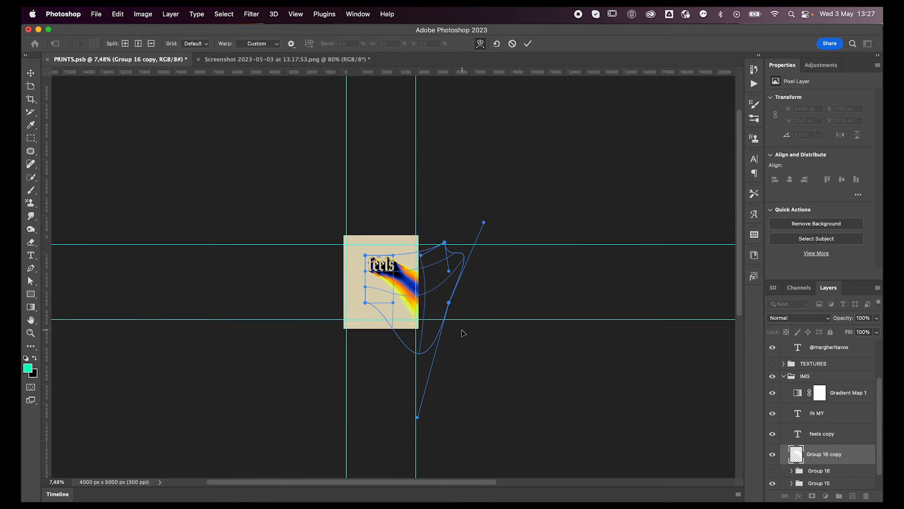
drag(448, 303, 444, 321)
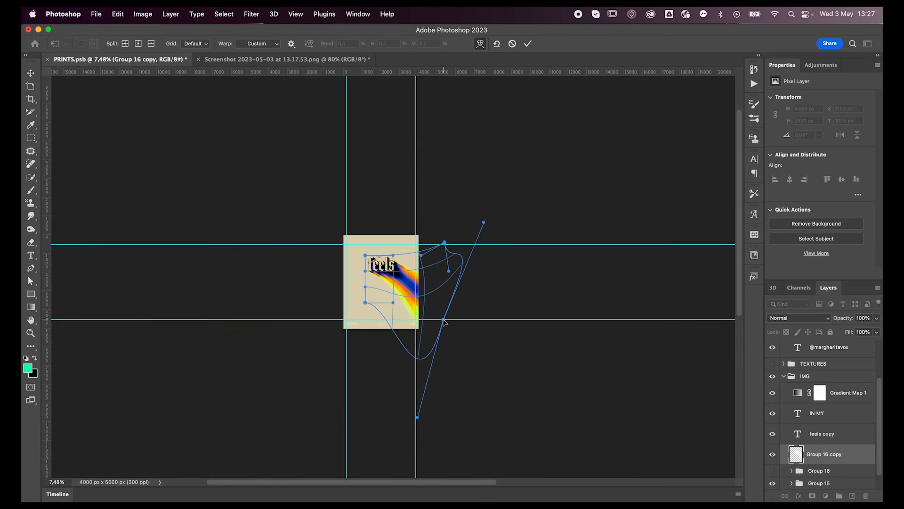
drag(418, 419, 355, 479)
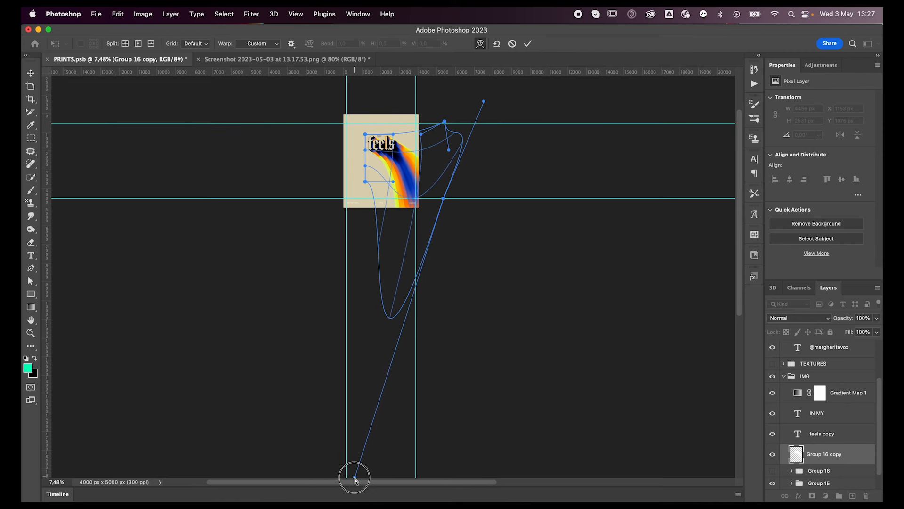
scroll(434, 307, up, 3)
scroll(434, 307, up, 5)
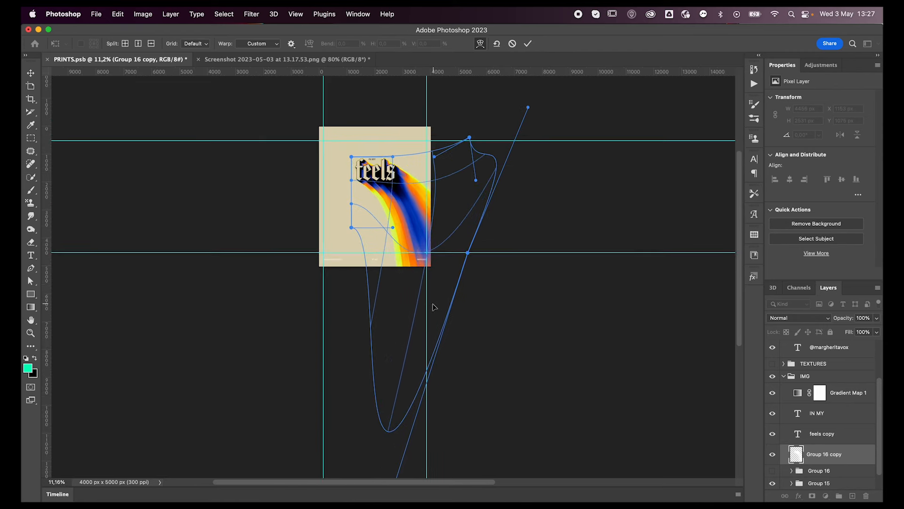
Widen the curved trail by extending the lower-left corner's handle leftward and the upper-right handle outward, and apply the warp.
scroll(434, 307, up, 4)
drag(345, 312, 177, 351)
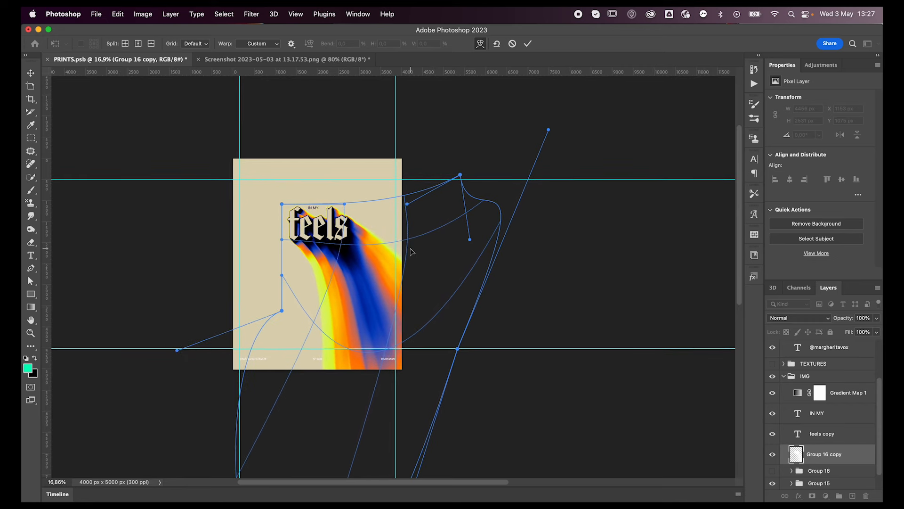
drag(549, 131, 589, 145)
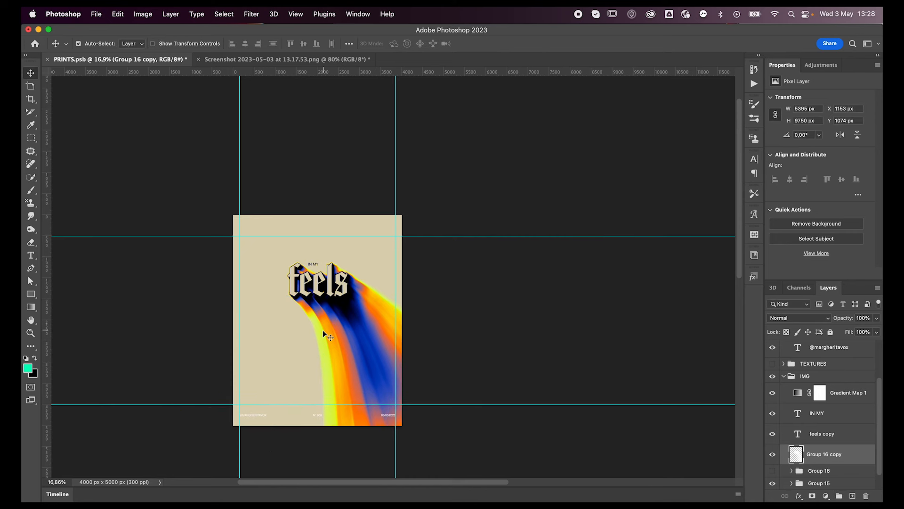
Turn on the Color Overlay effect of the DAILYDESIGN TEXT group and collapse the group's layers.
scroll(323, 329, up, 5)
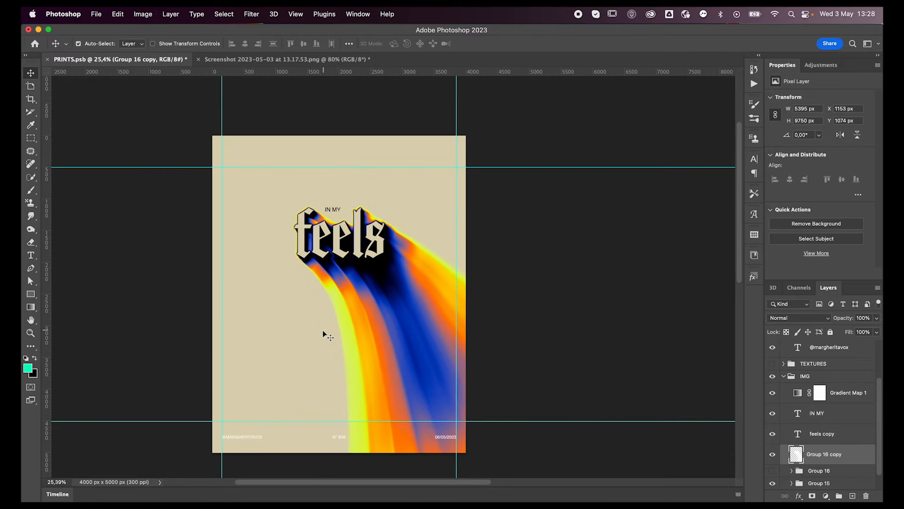
scroll(808, 355, up, 3)
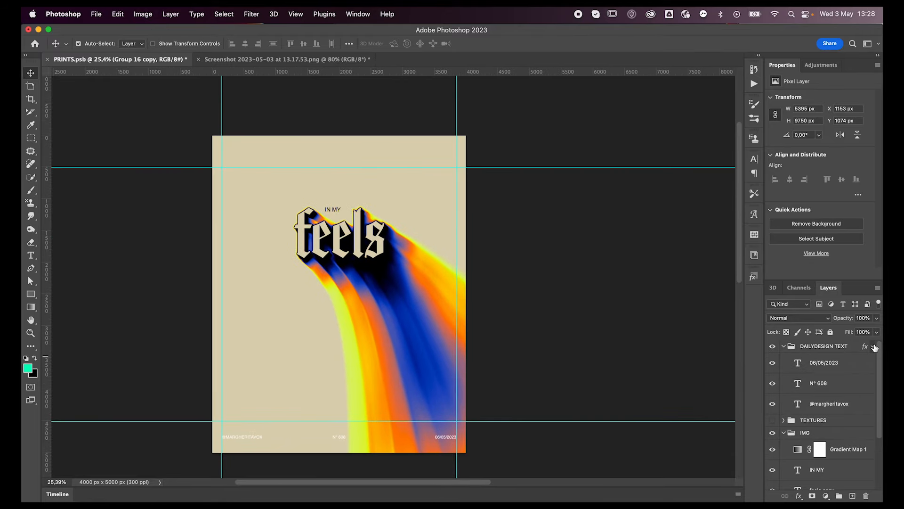
click(874, 346)
click(806, 367)
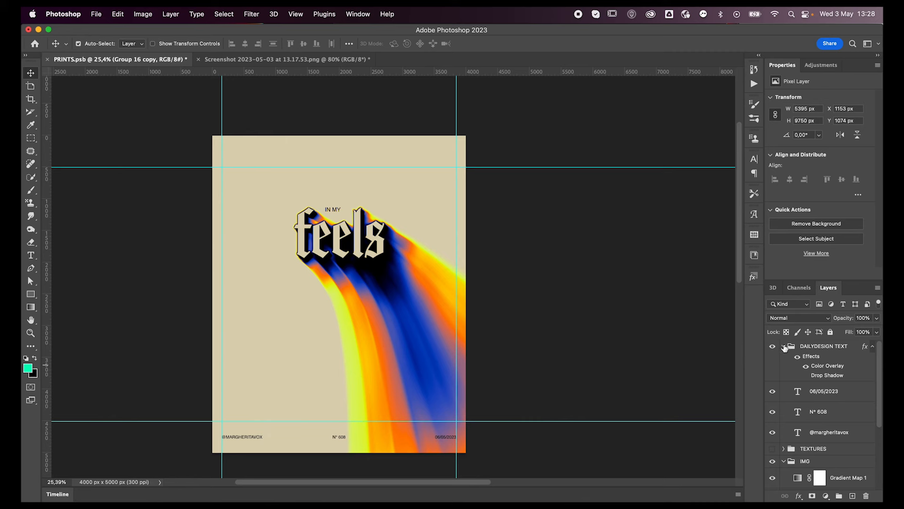
click(784, 346)
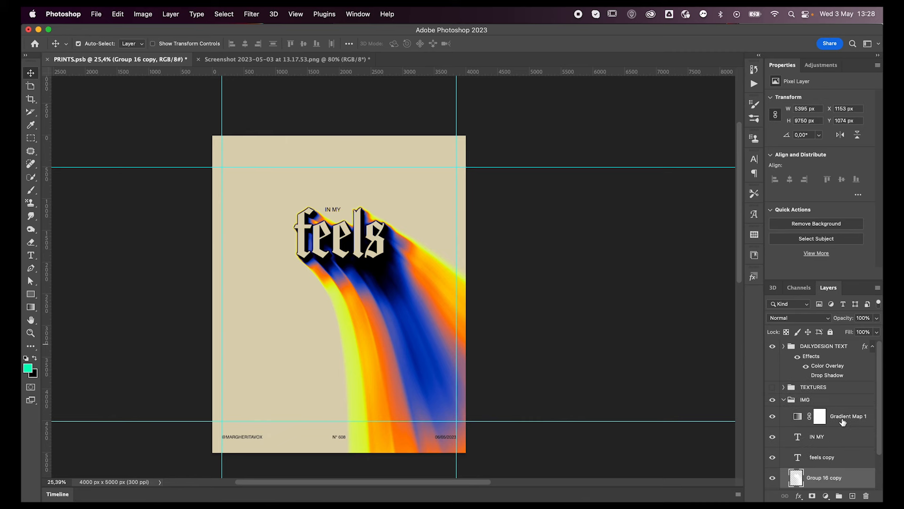
Collapse the IMG group, duplicate it and merge the duplicate into a single layer.
click(783, 400)
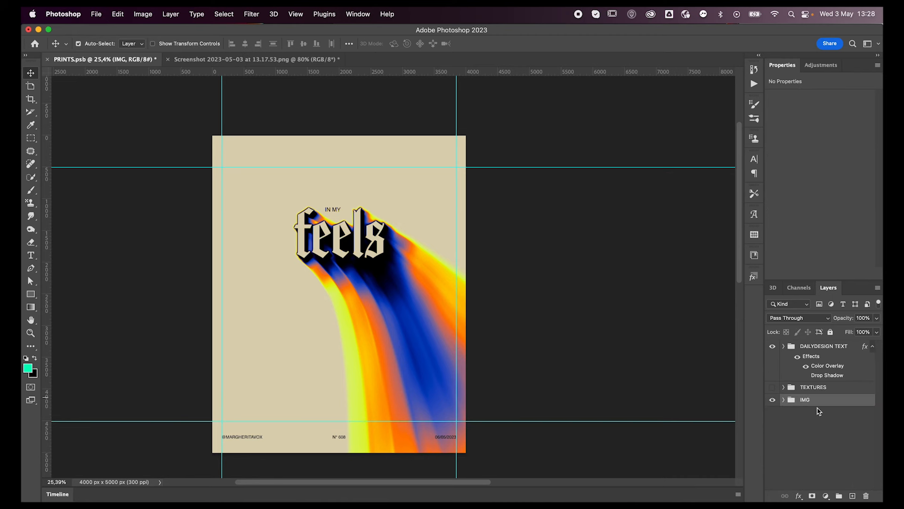
key(super+j)
key(super+e)
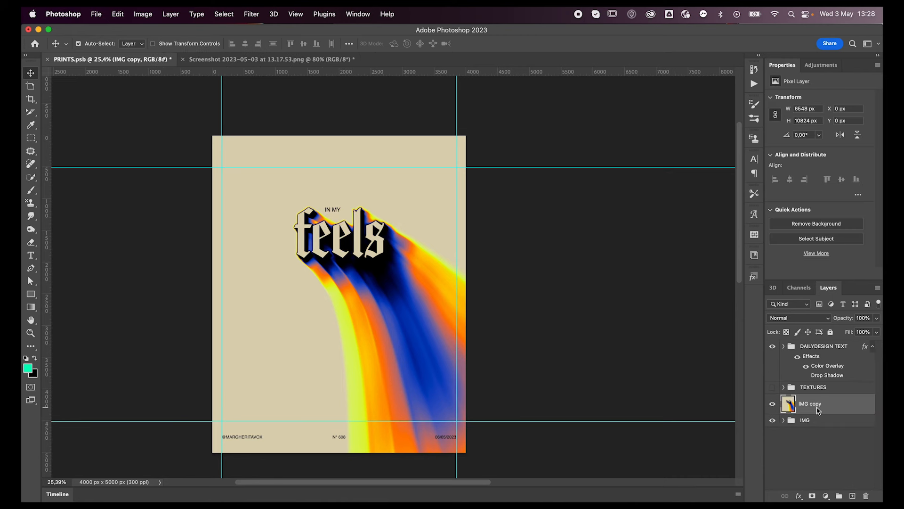